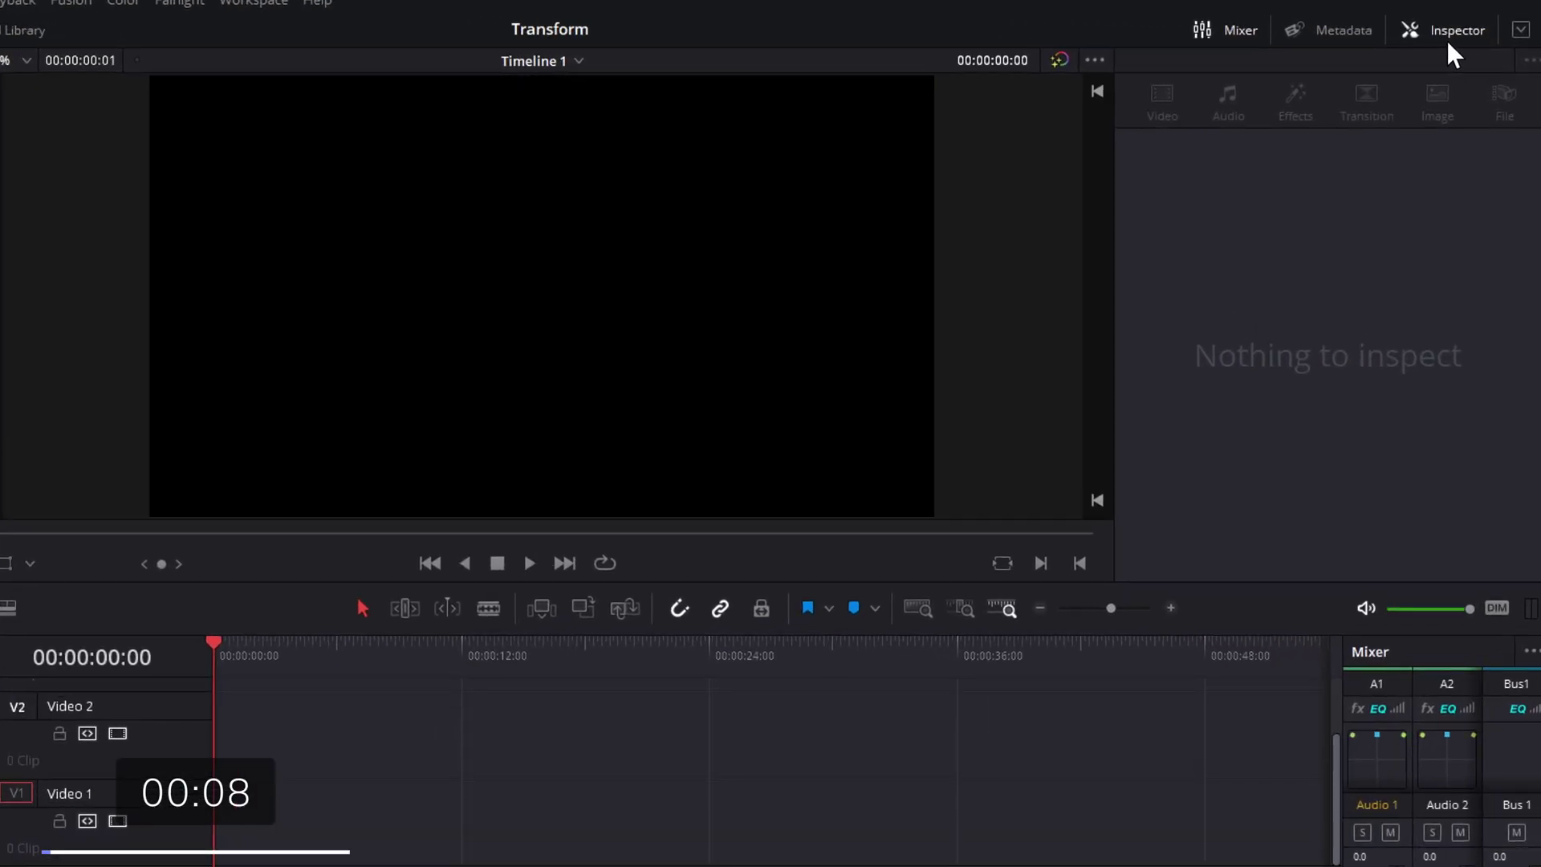
Step: Switch the viewer between single and dual layouts and hide then restore the Inspector panel
click(1461, 30)
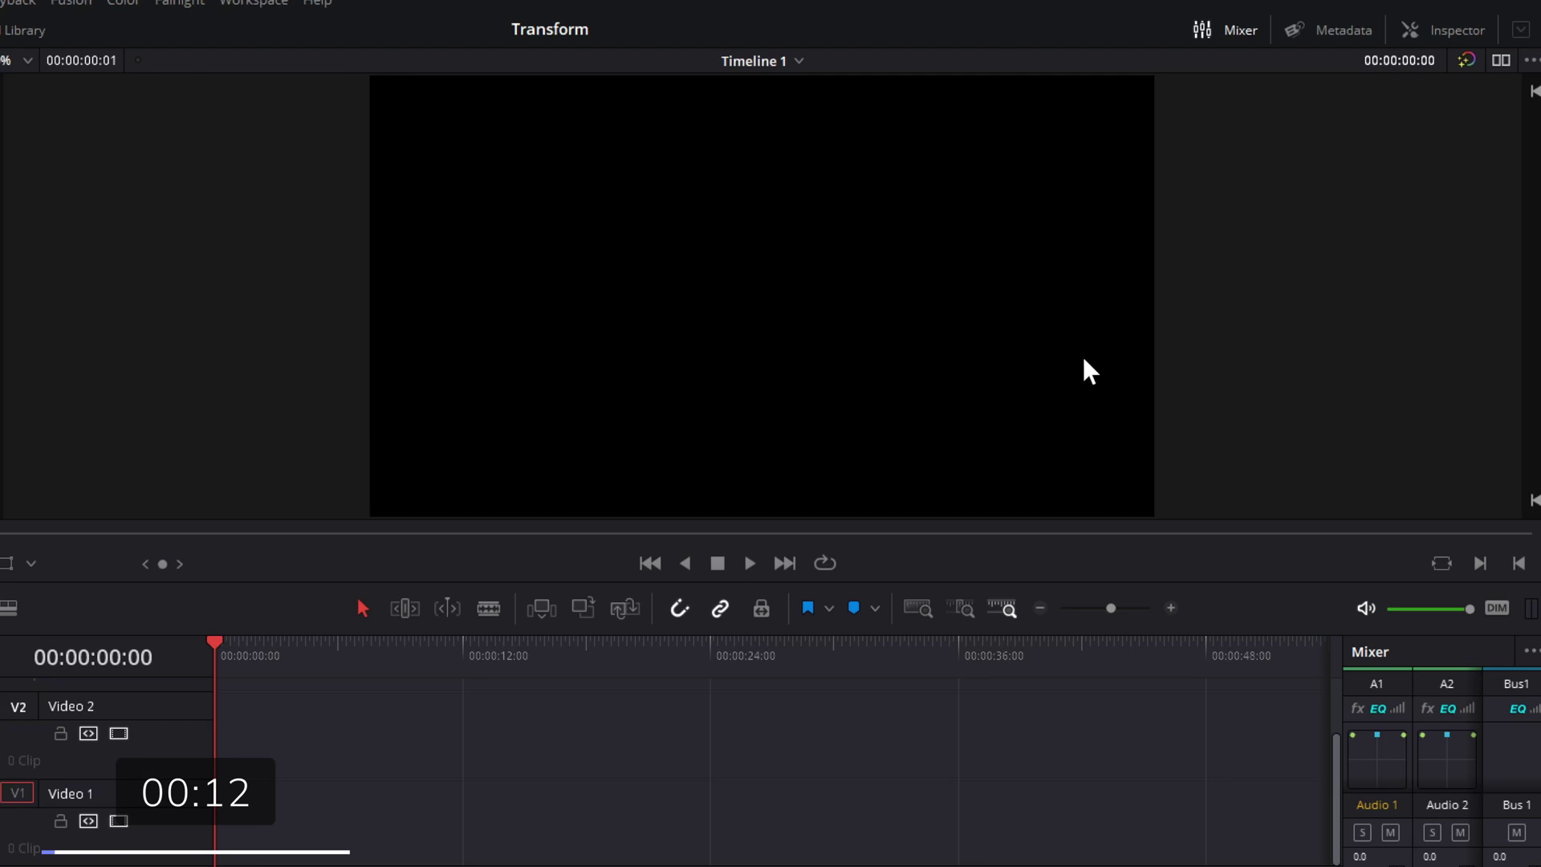
click(1501, 61)
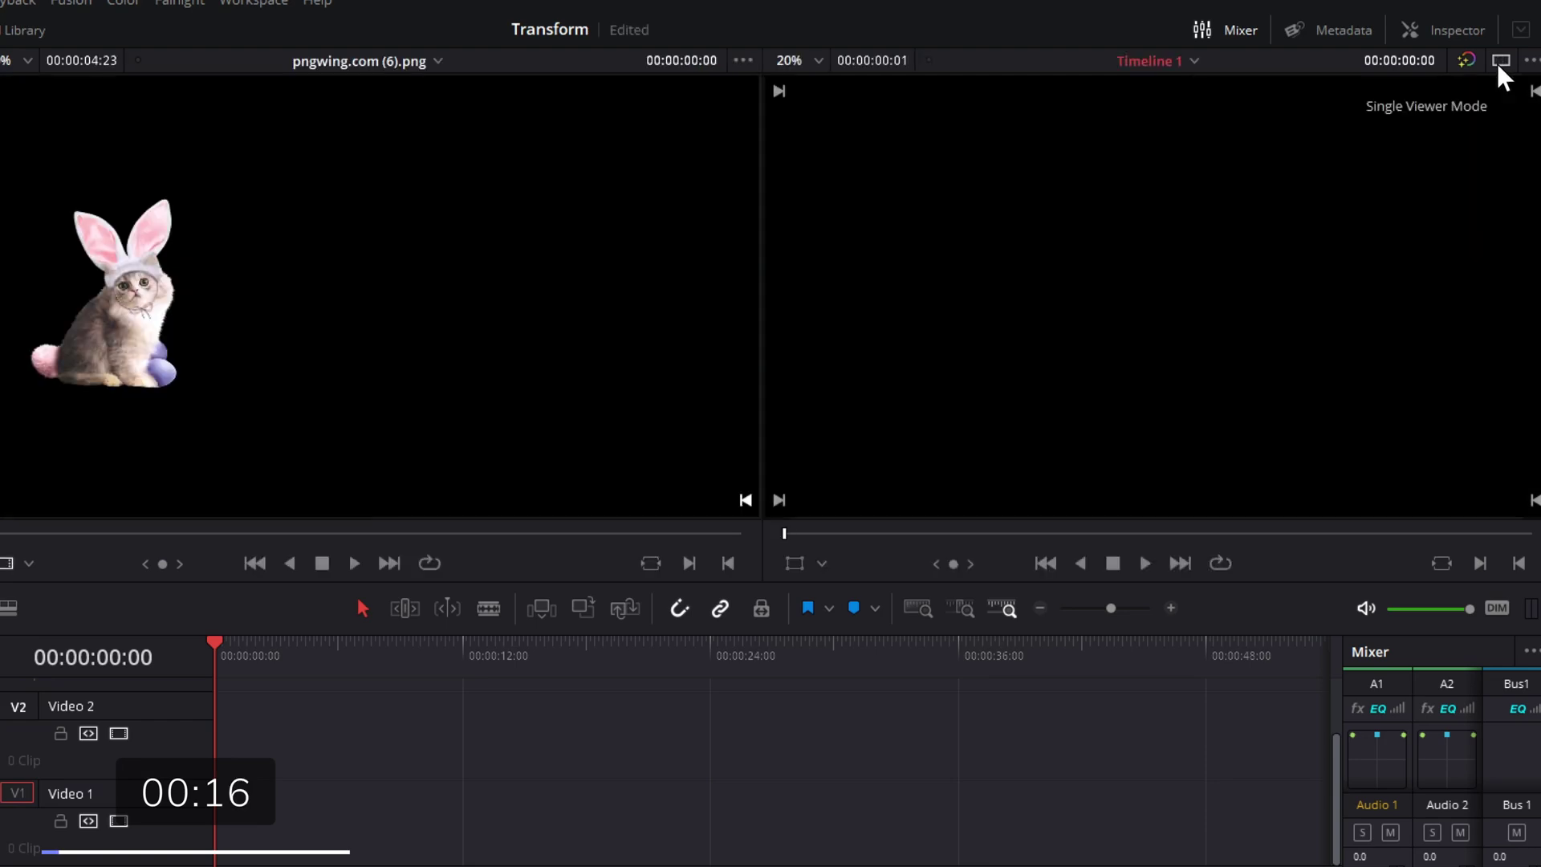
click(1500, 61)
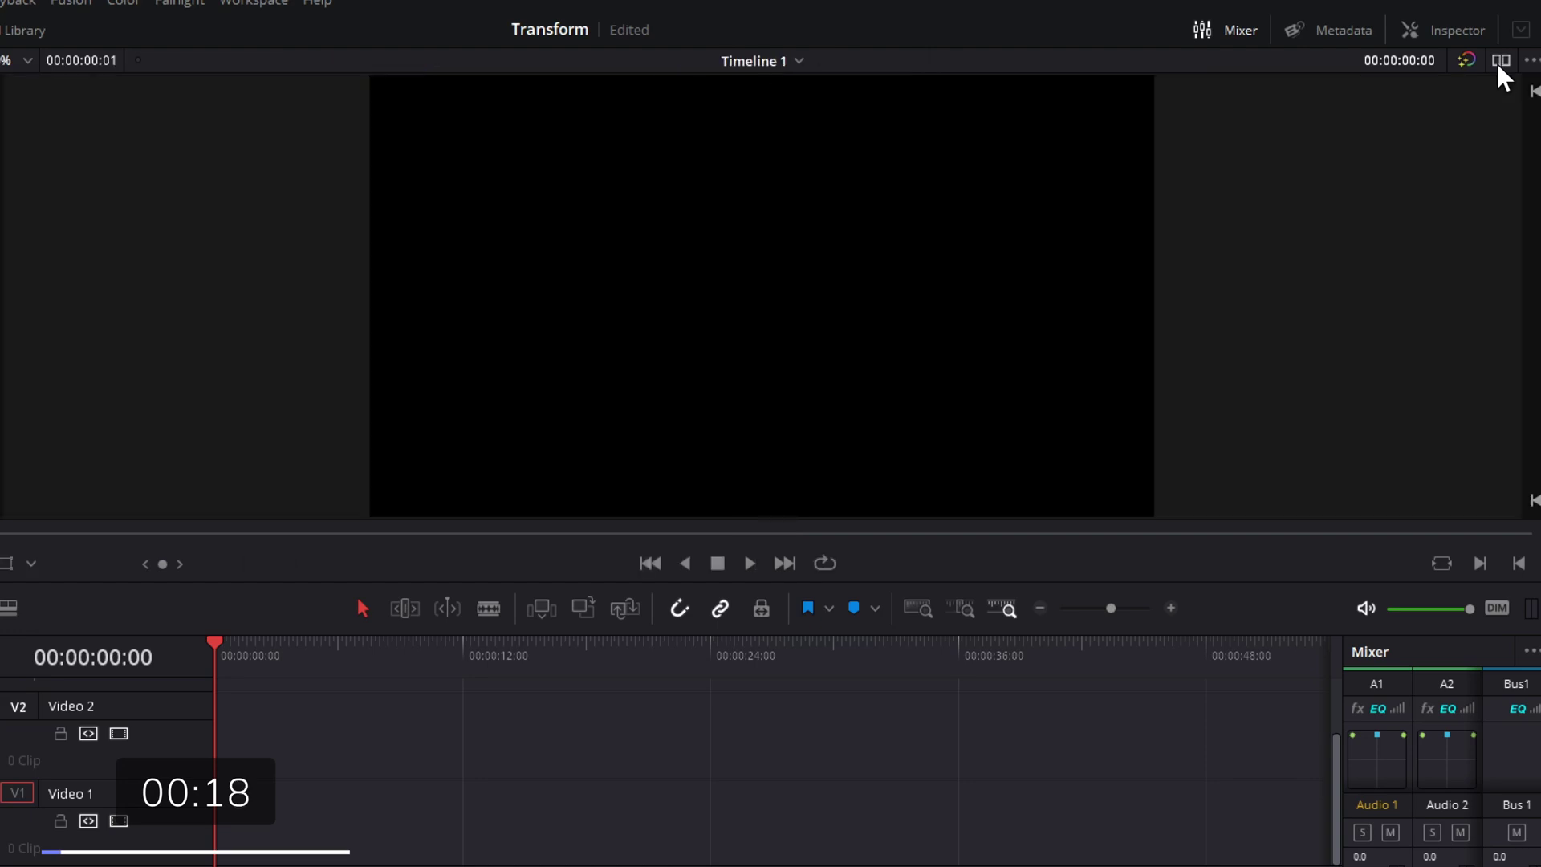
click(1499, 63)
click(1499, 62)
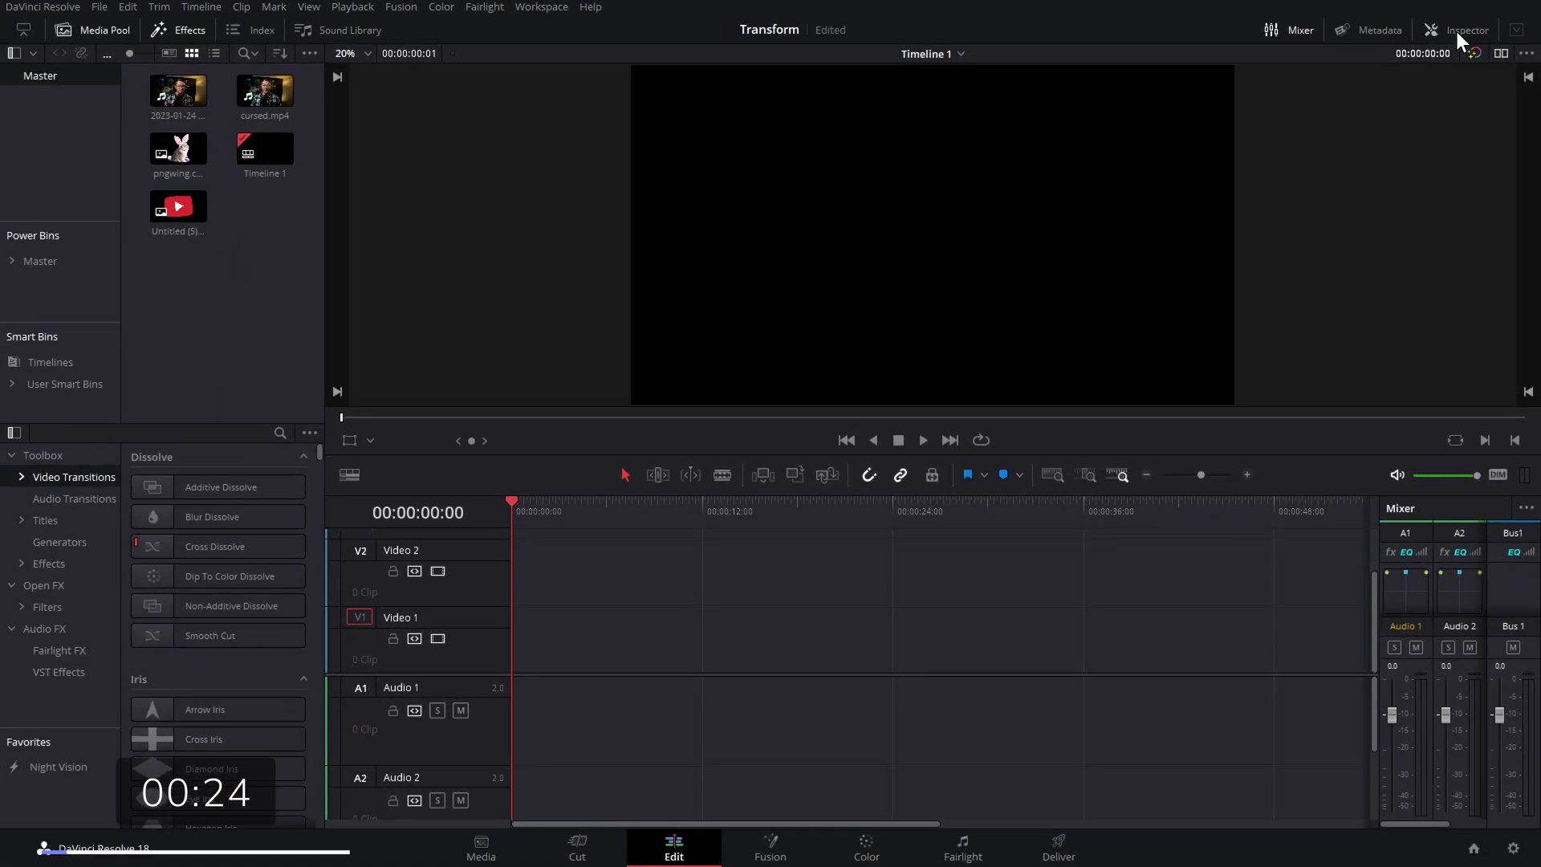
click(1457, 32)
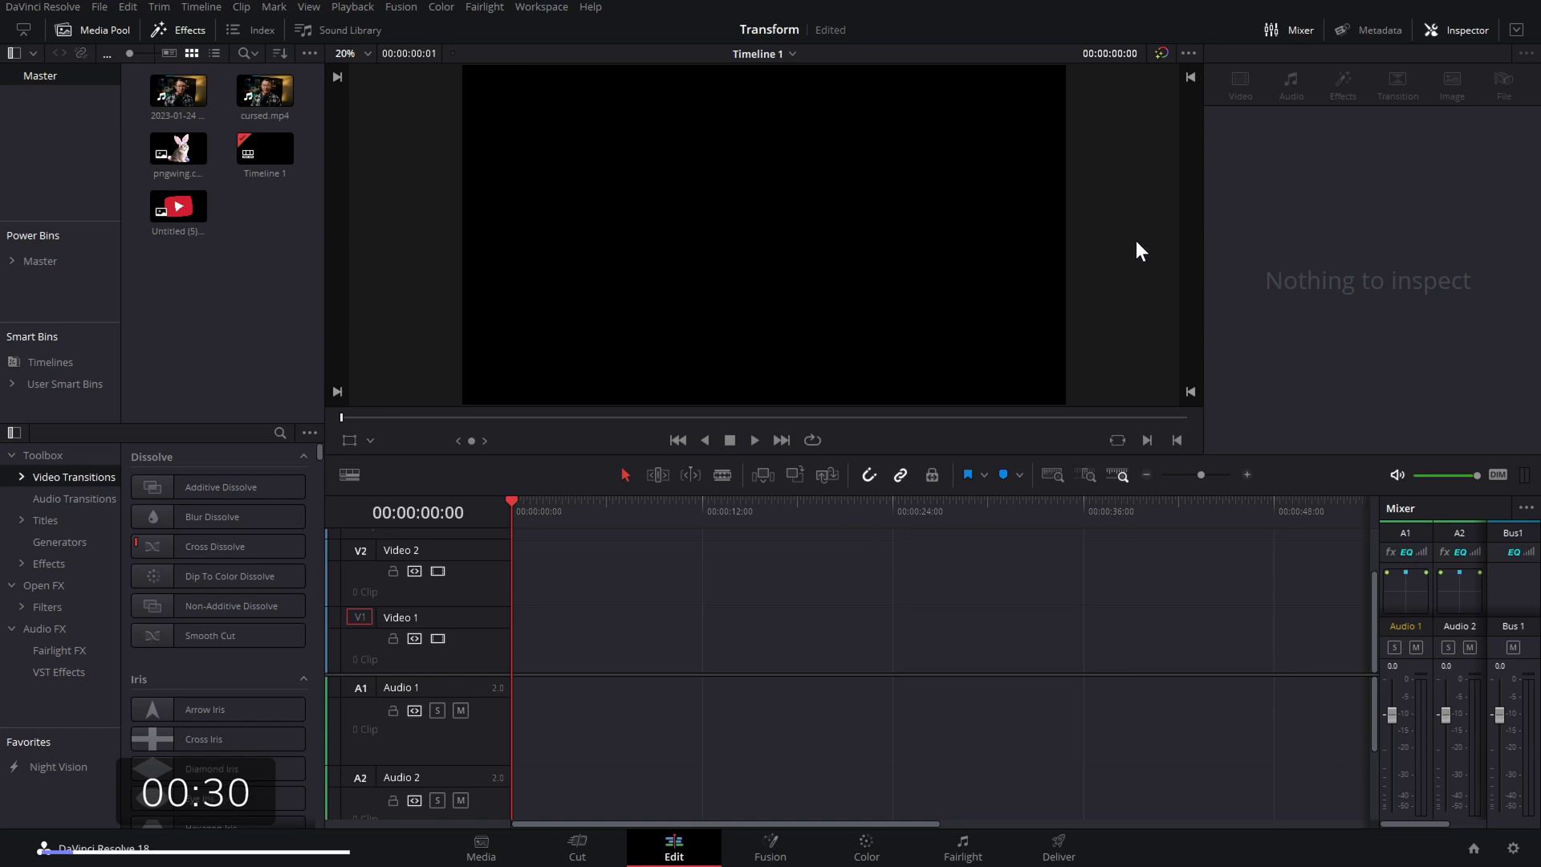
drag(180, 93, 523, 669)
click(569, 658)
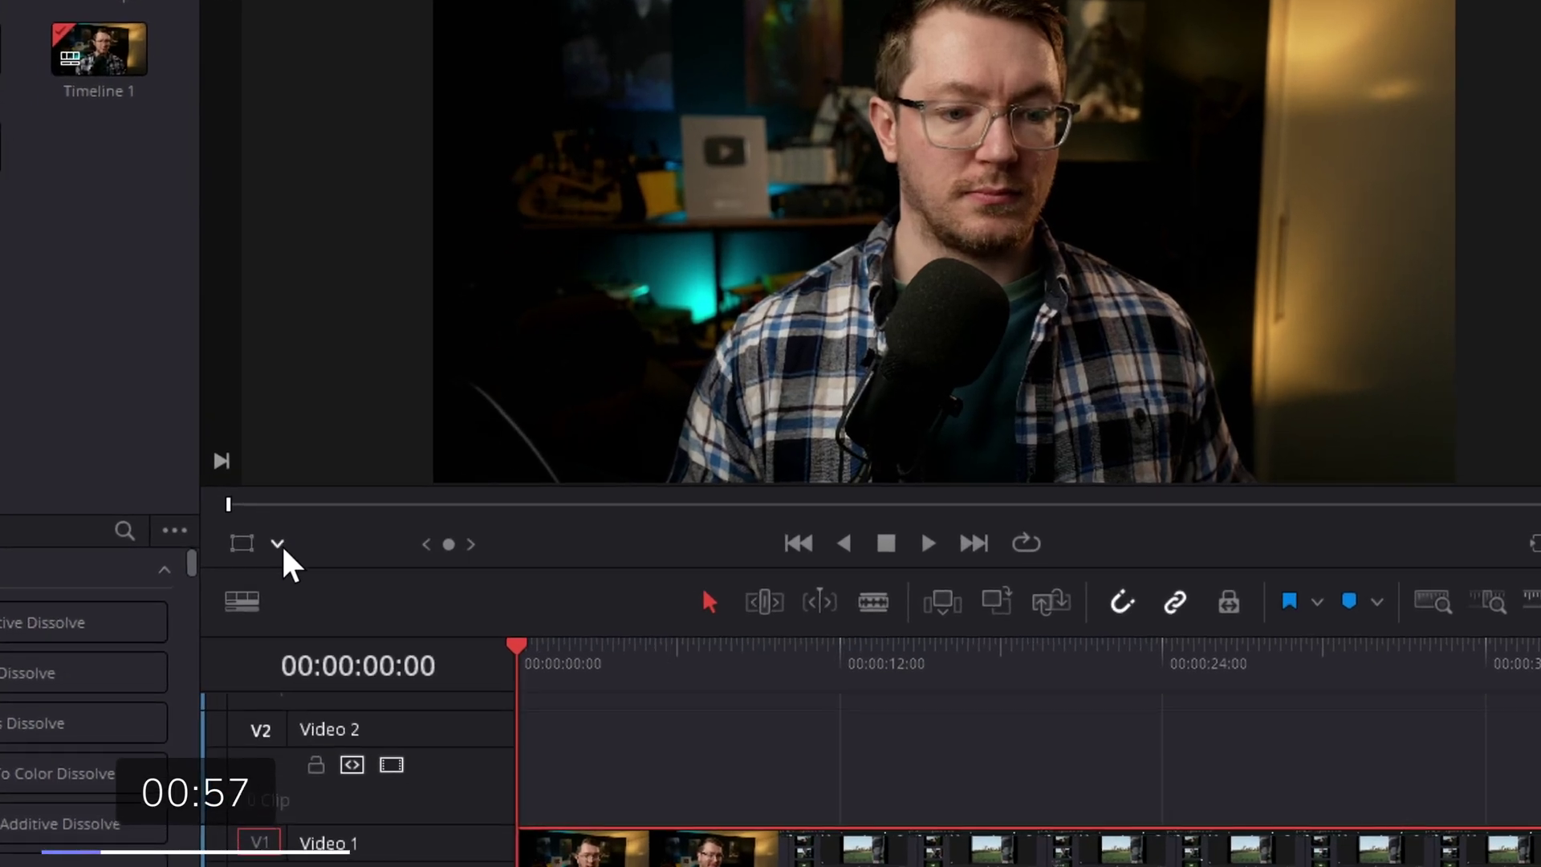
click(272, 545)
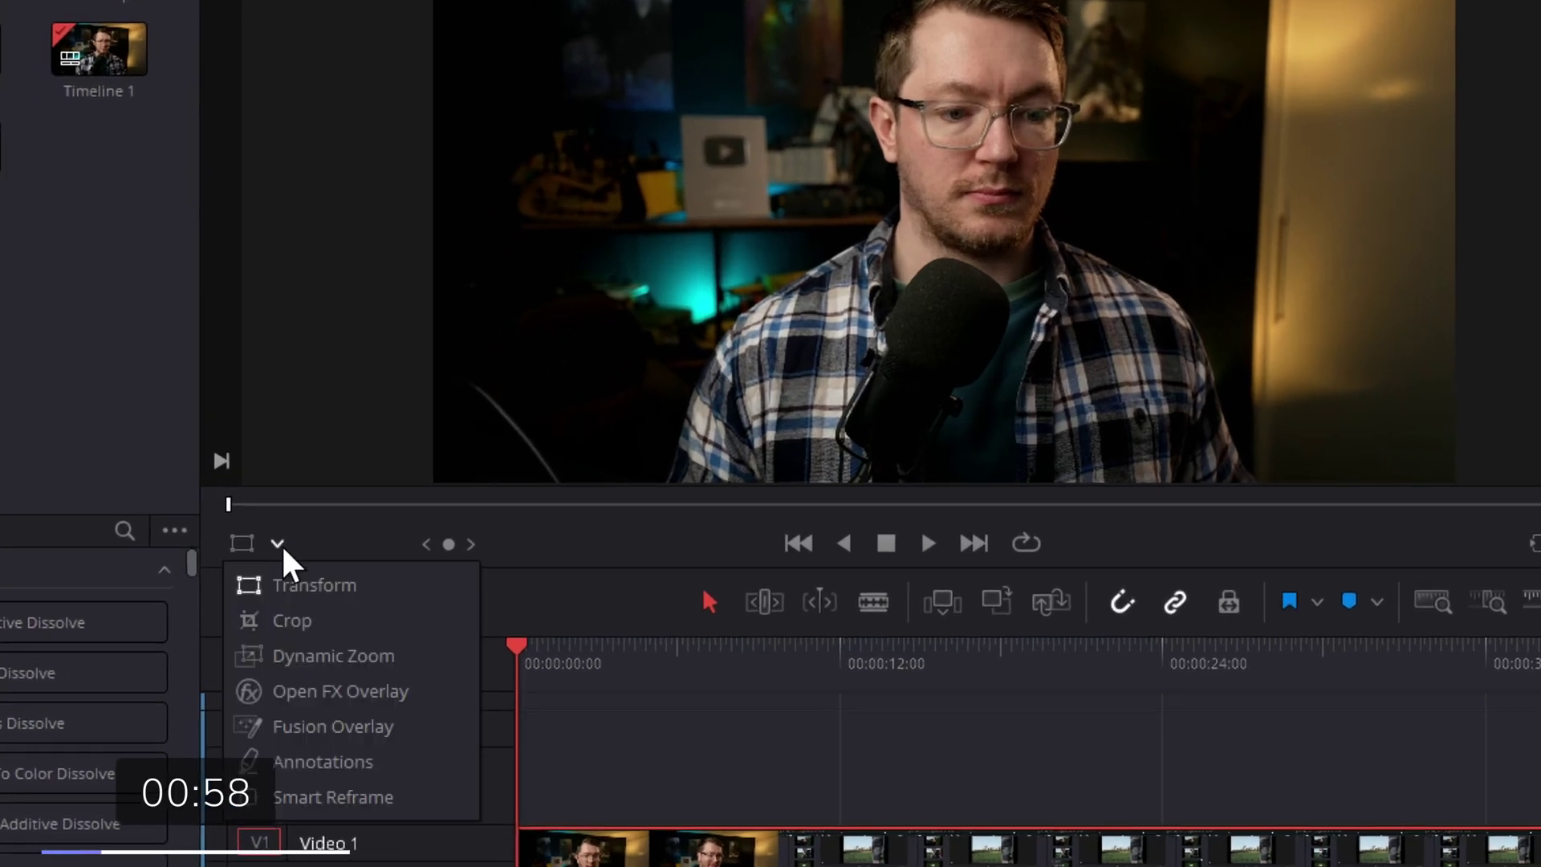
click(313, 592)
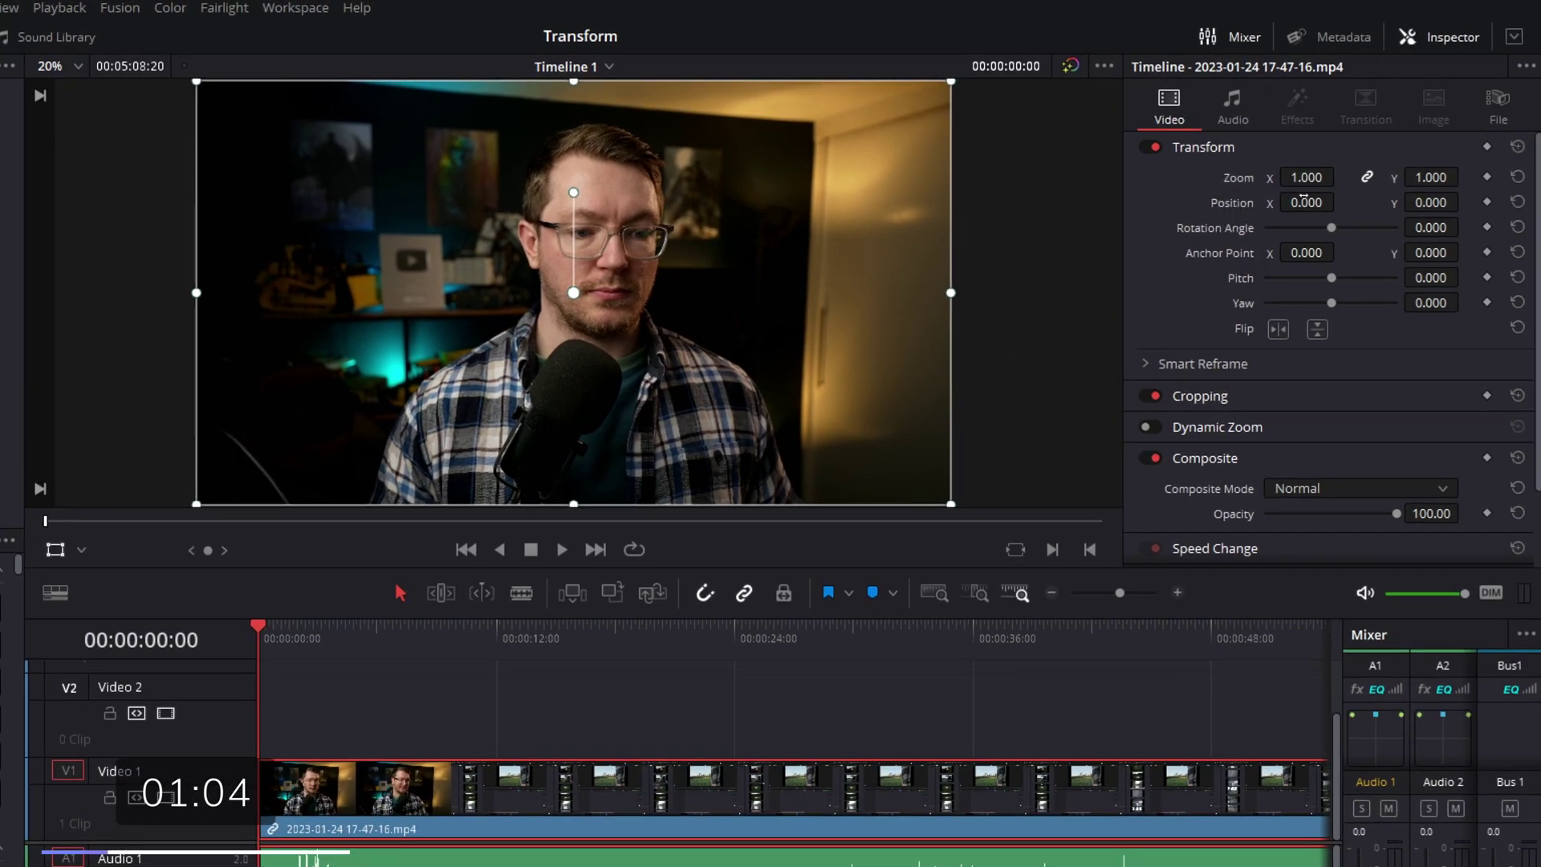
mouse_move(1306, 178)
mouse_down()
mouse_move(1204, 177)
mouse_move(1341, 178)
mouse_move(1295, 178)
mouse_up()
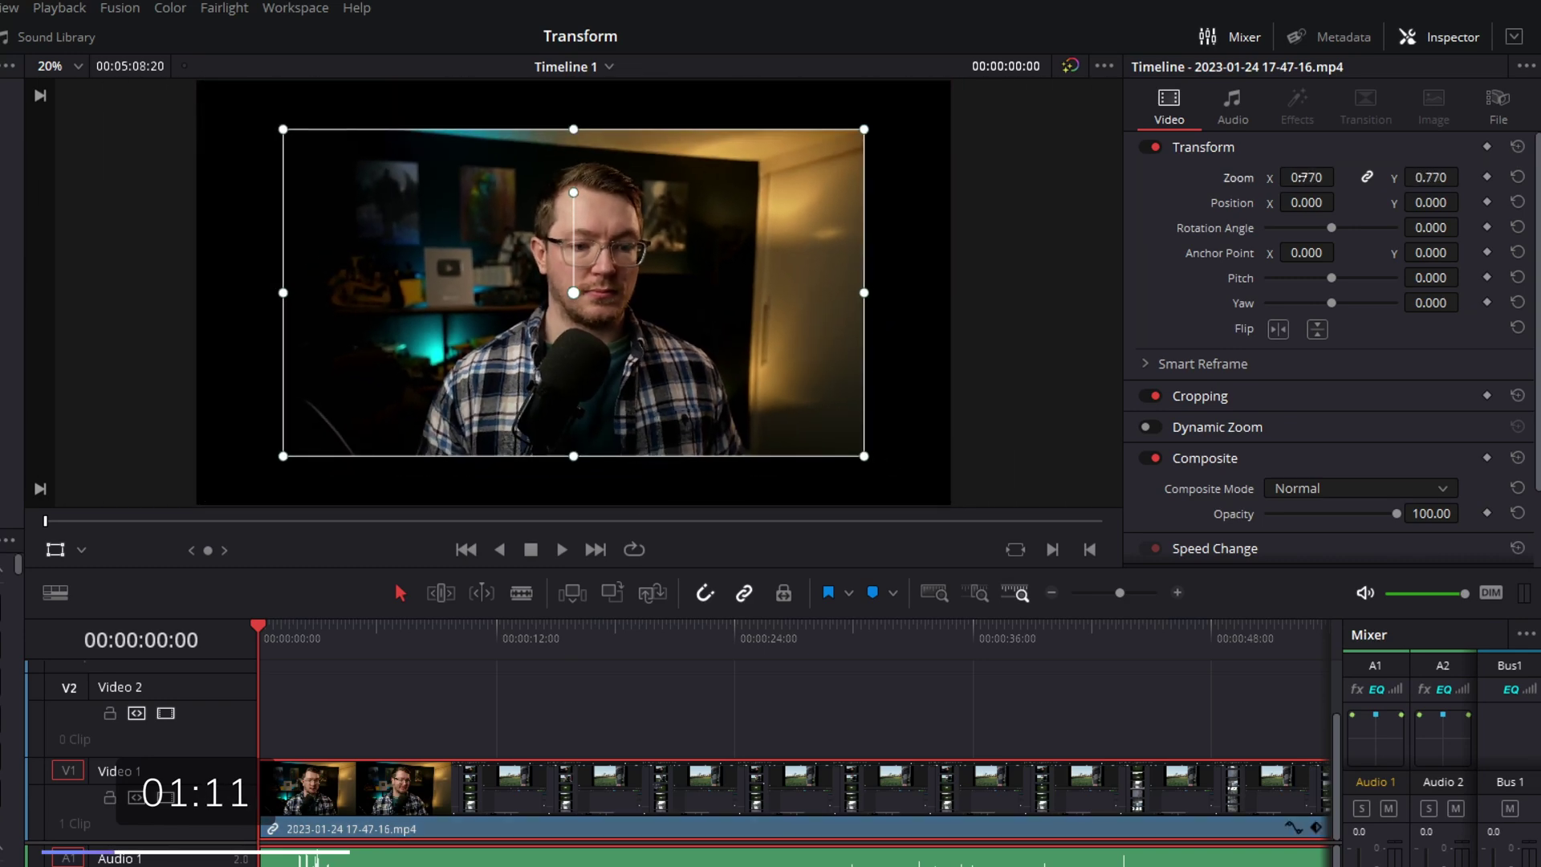
click(1368, 176)
mouse_move(1307, 177)
mouse_down()
mouse_move(1236, 178)
mouse_move(1364, 178)
mouse_move(1272, 178)
mouse_move(1330, 178)
mouse_up()
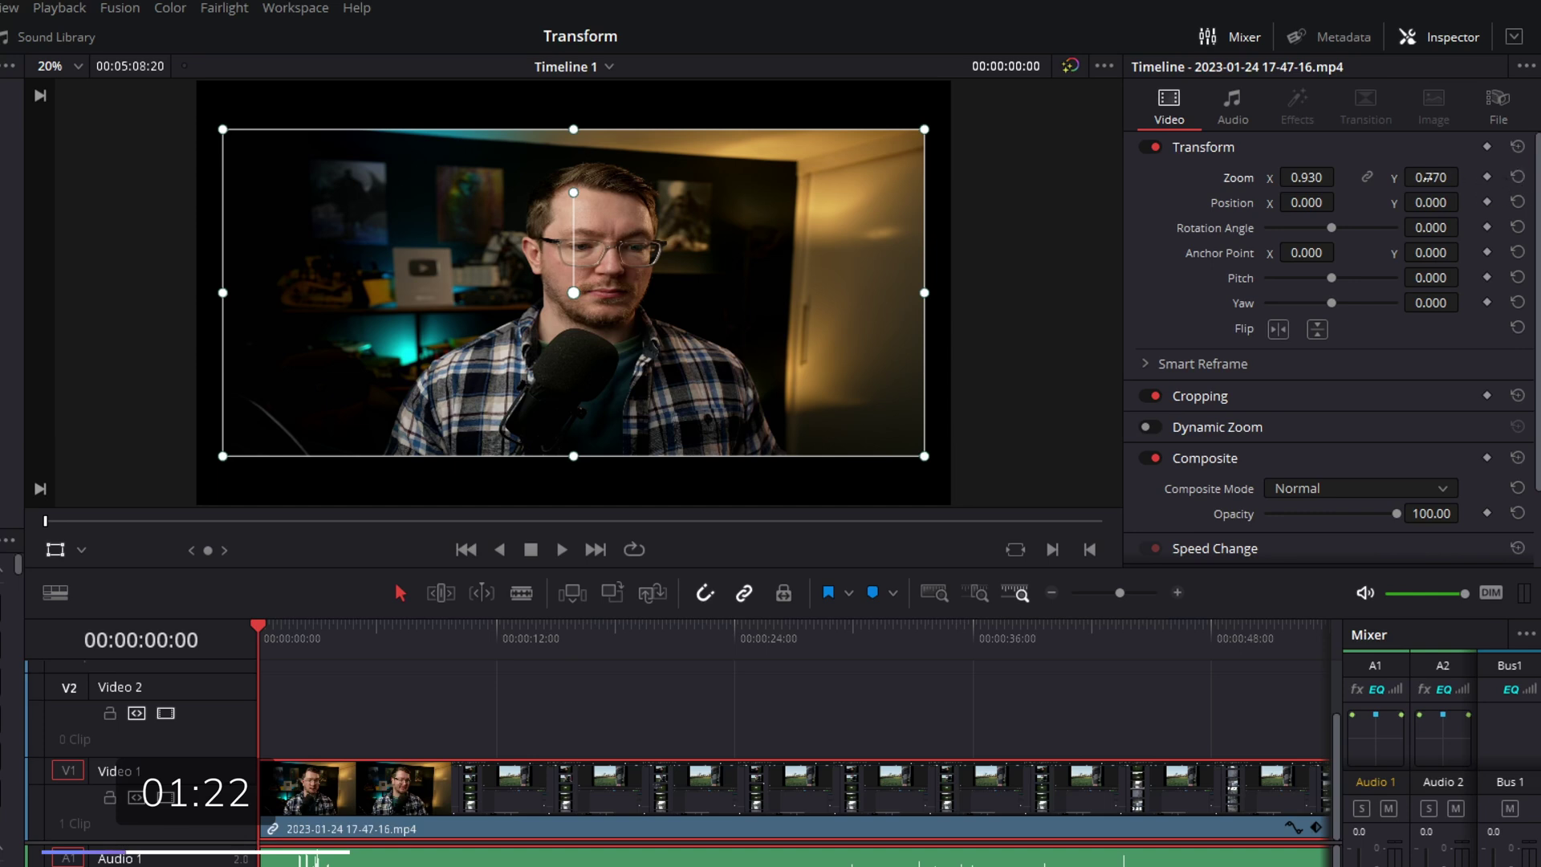
double_click(1241, 178)
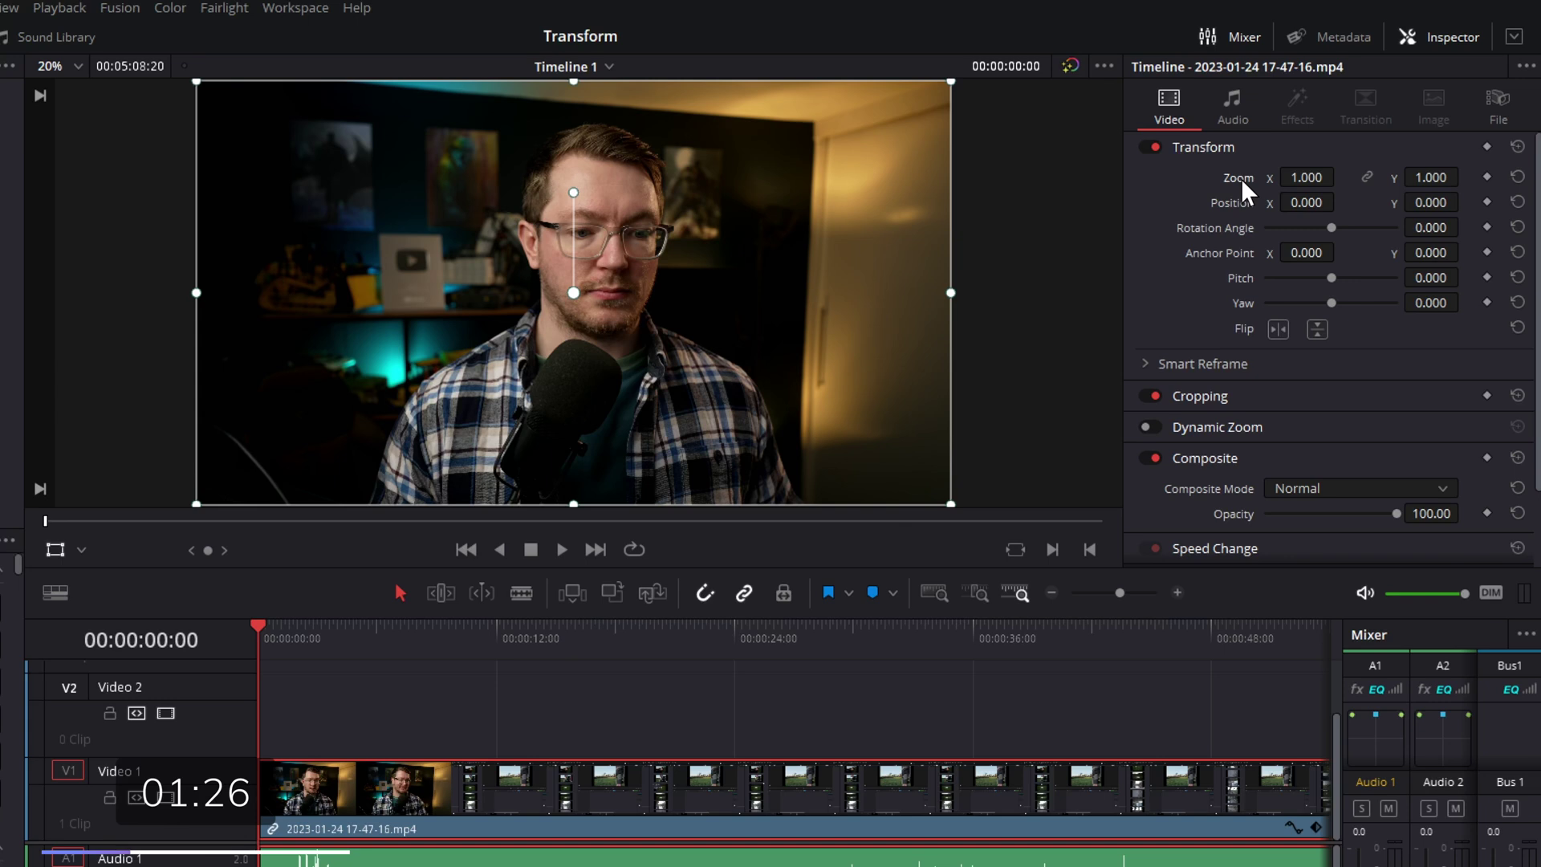
click(1367, 177)
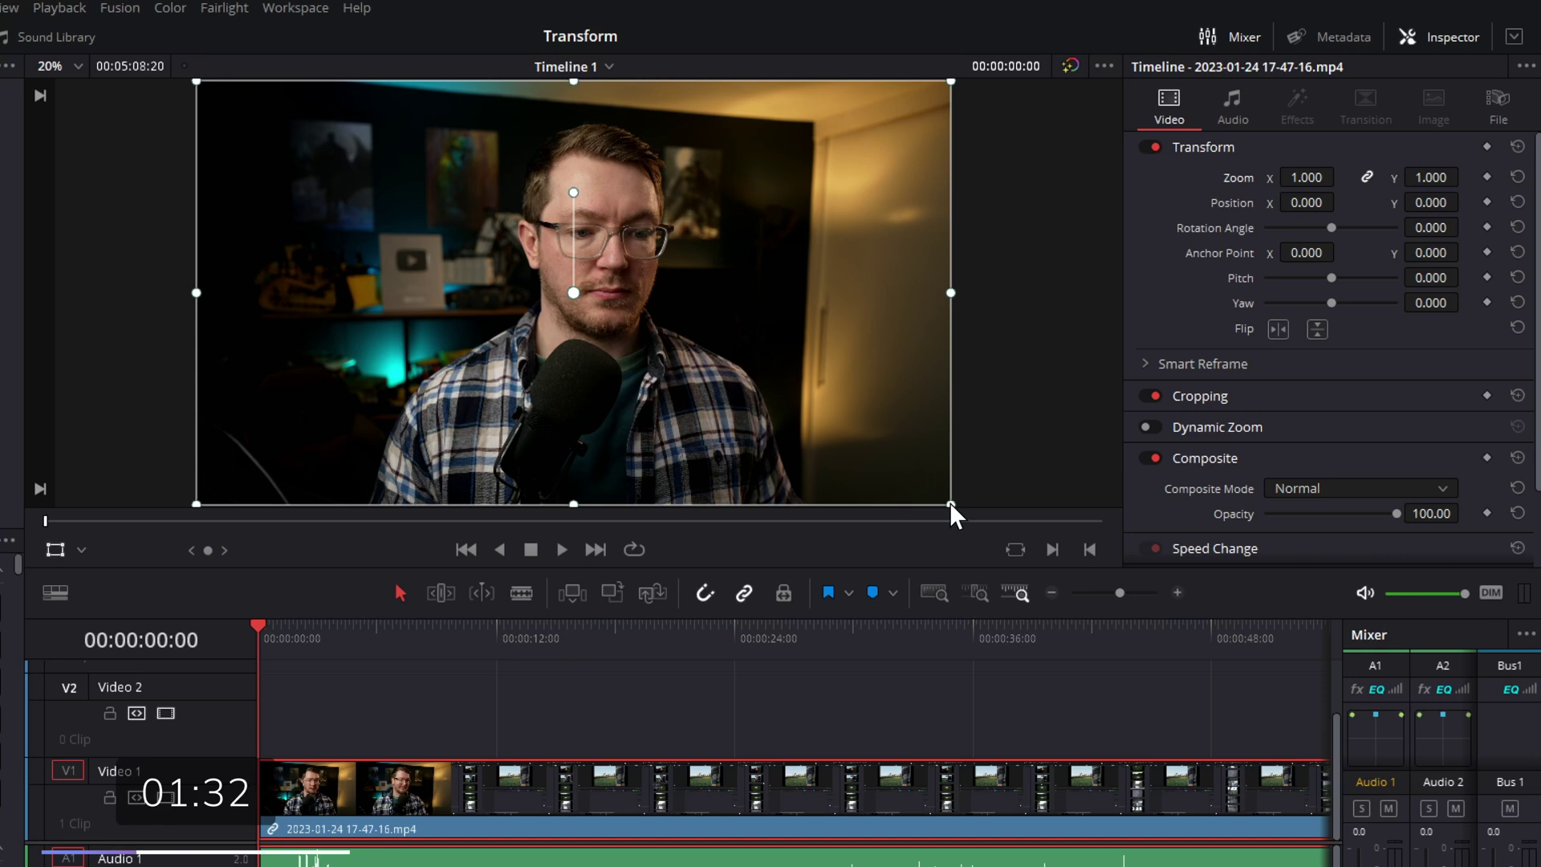
drag(950, 503, 853, 447)
key(shift)
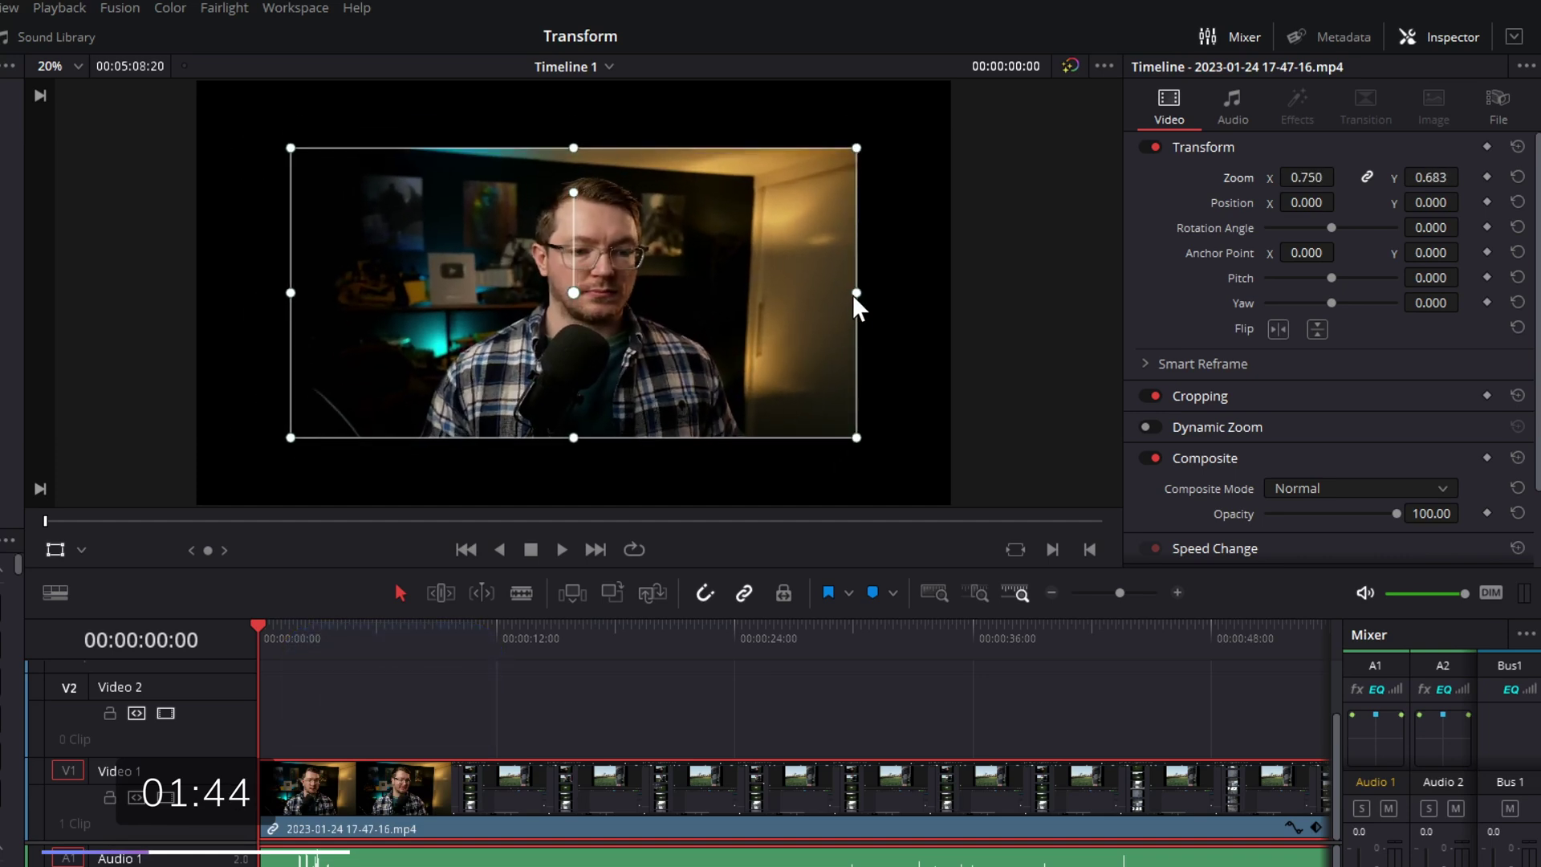
mouse_move(854, 294)
mouse_down()
mouse_move(713, 292)
mouse_move(929, 296)
mouse_move(724, 293)
mouse_move(838, 302)
mouse_up()
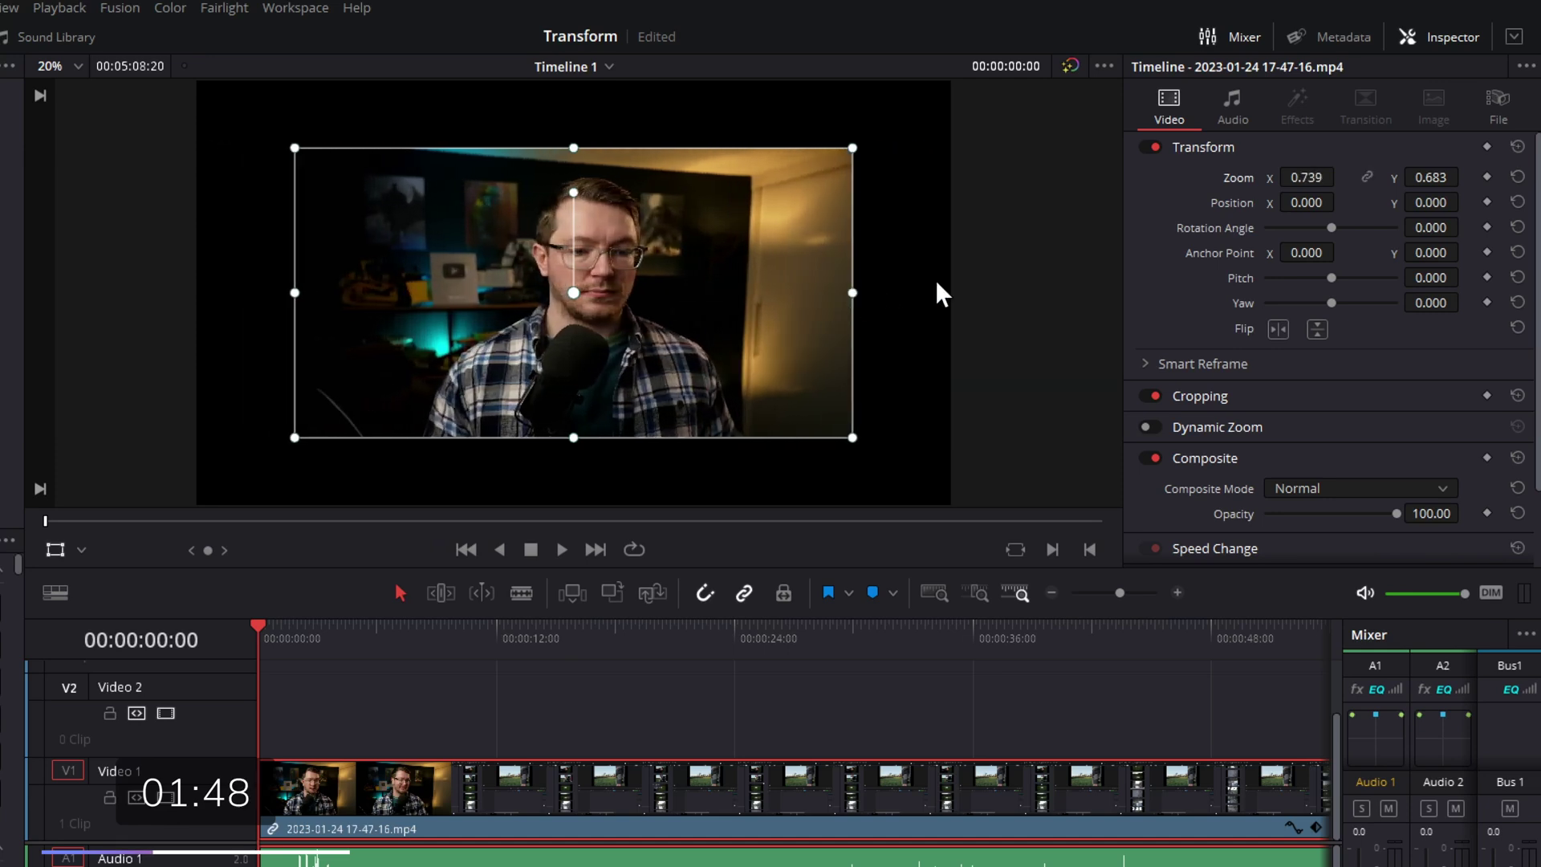
double_click(1234, 178)
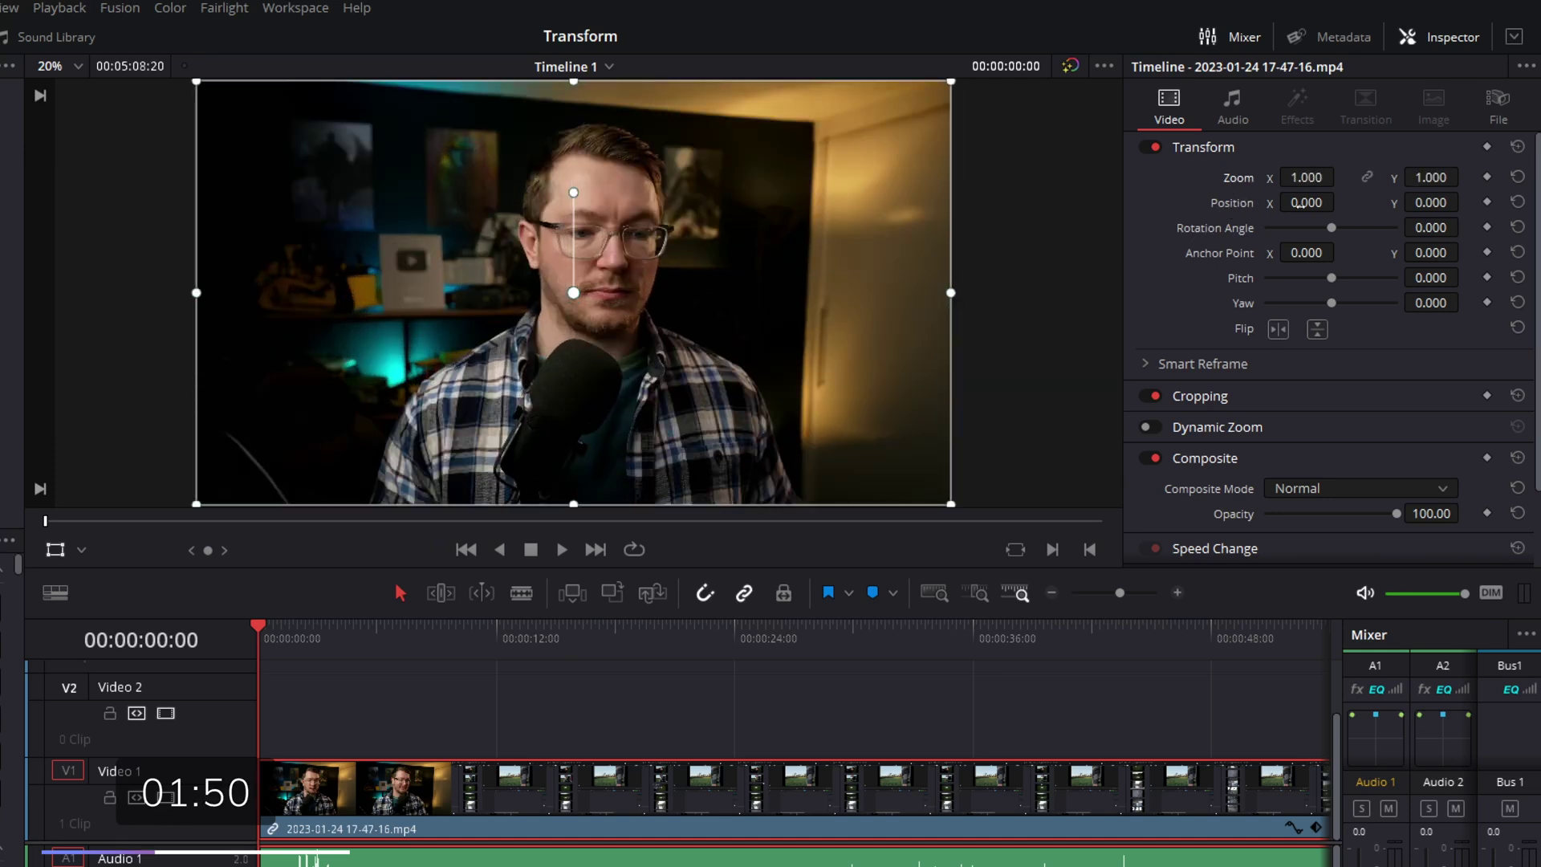
mouse_move(1296, 204)
mouse_down()
mouse_move(1340, 203)
mouse_move(1276, 203)
mouse_up()
Step: Shrink the clip to Zoom 0.362 and park it top-left at X -1189.787, Y 638.298
drag(1442, 202, 1465, 201)
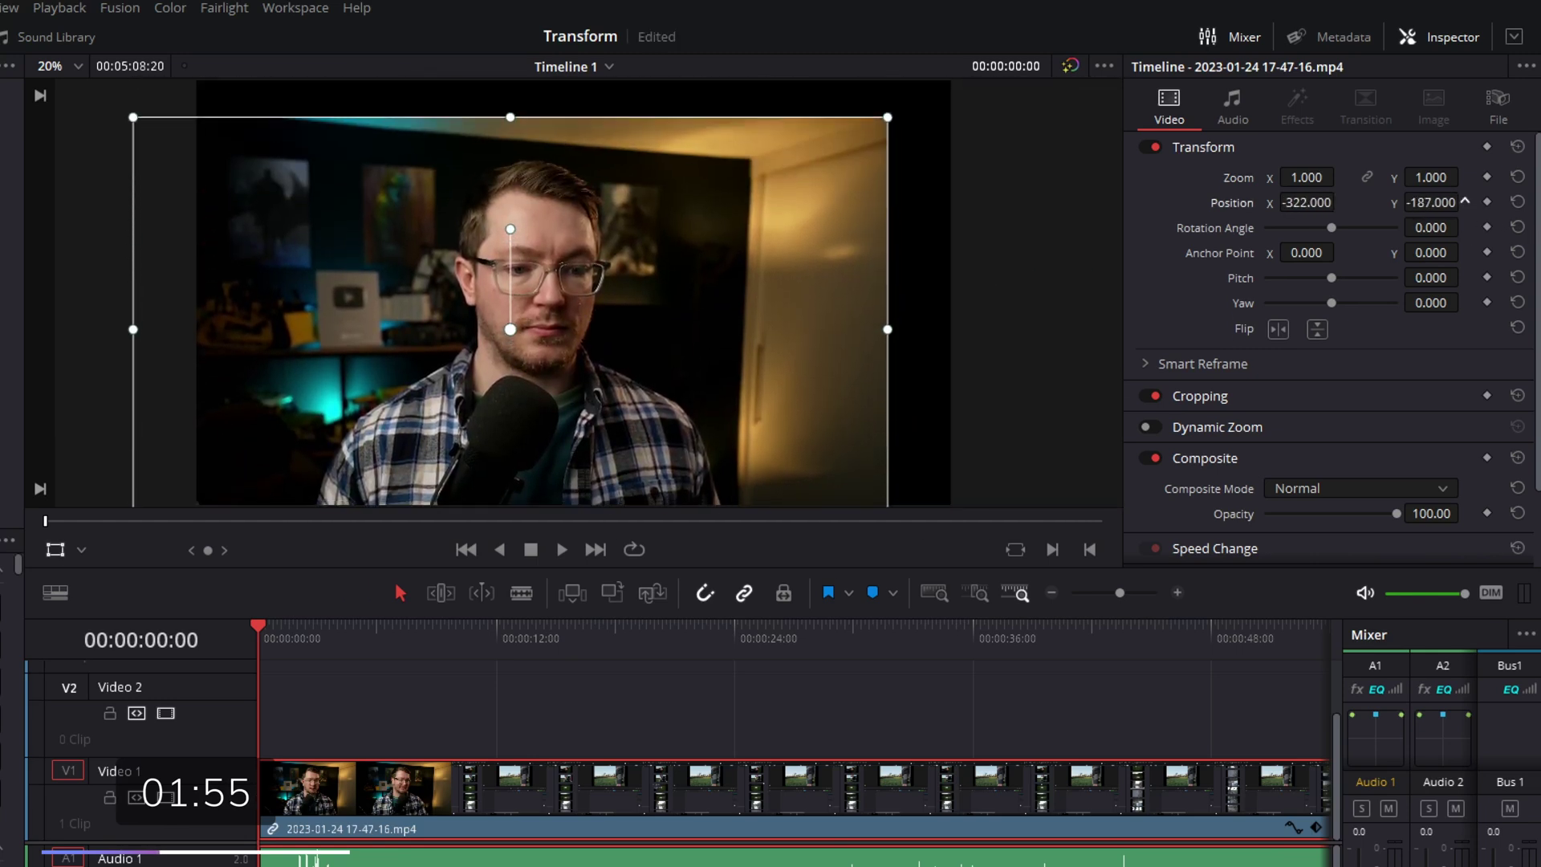
double_click(1223, 204)
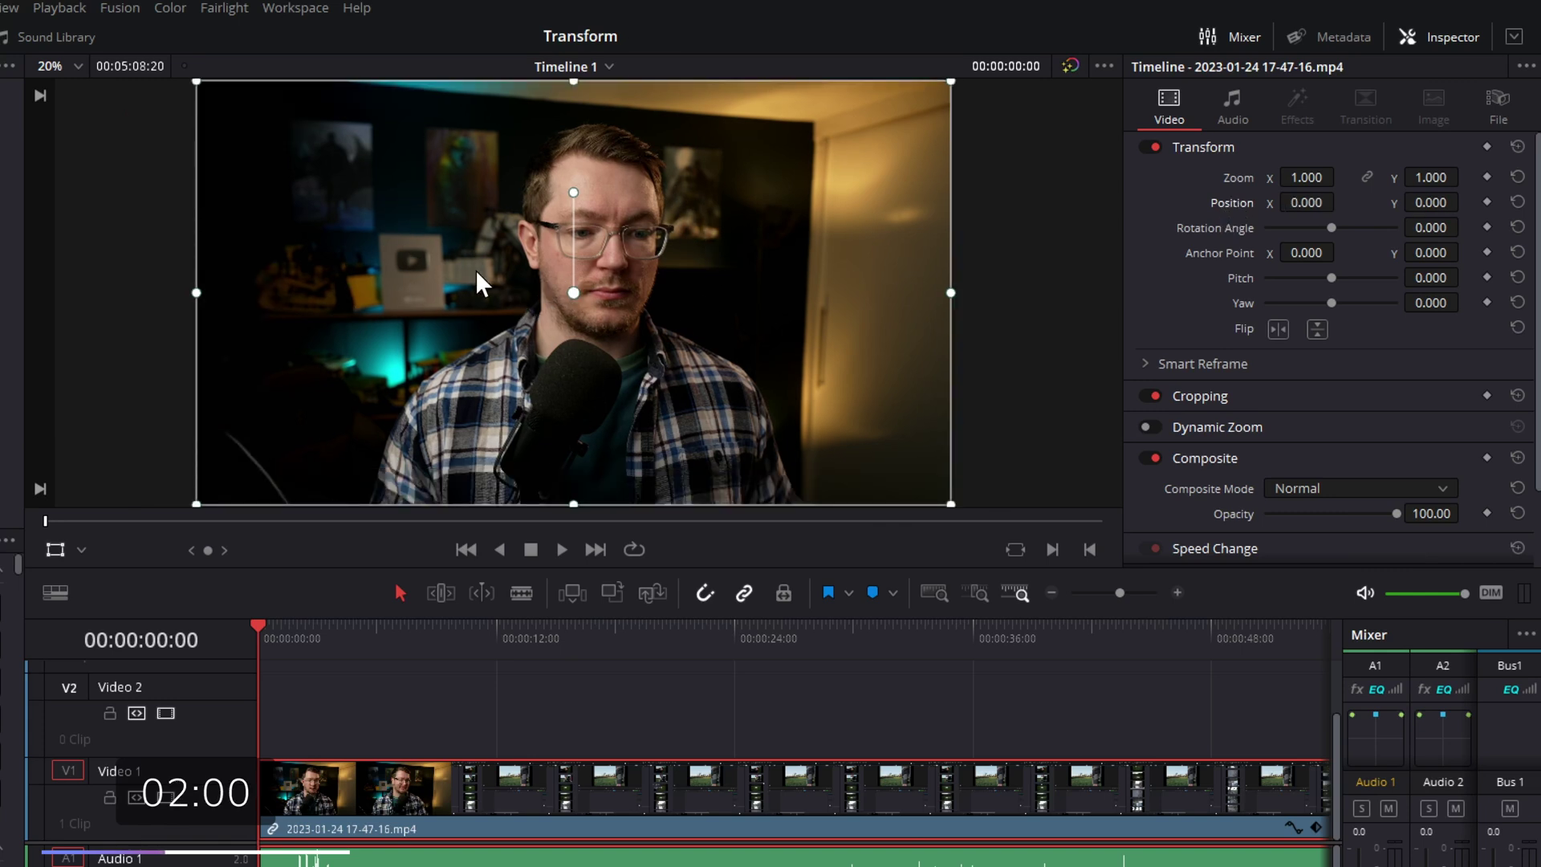
drag(259, 176, 358, 190)
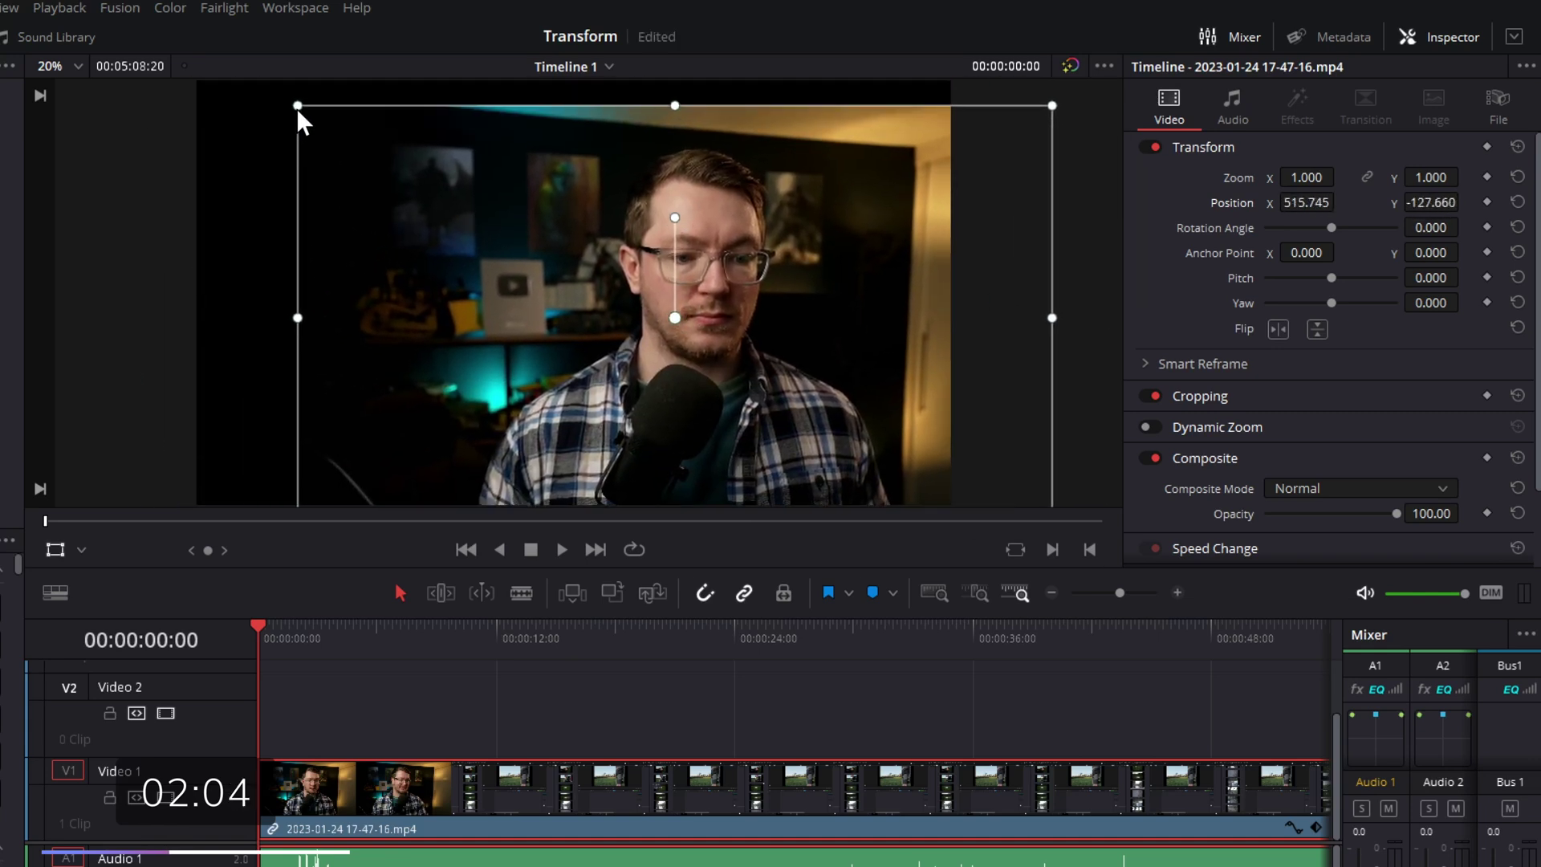
drag(308, 102, 538, 241)
drag(611, 341, 277, 190)
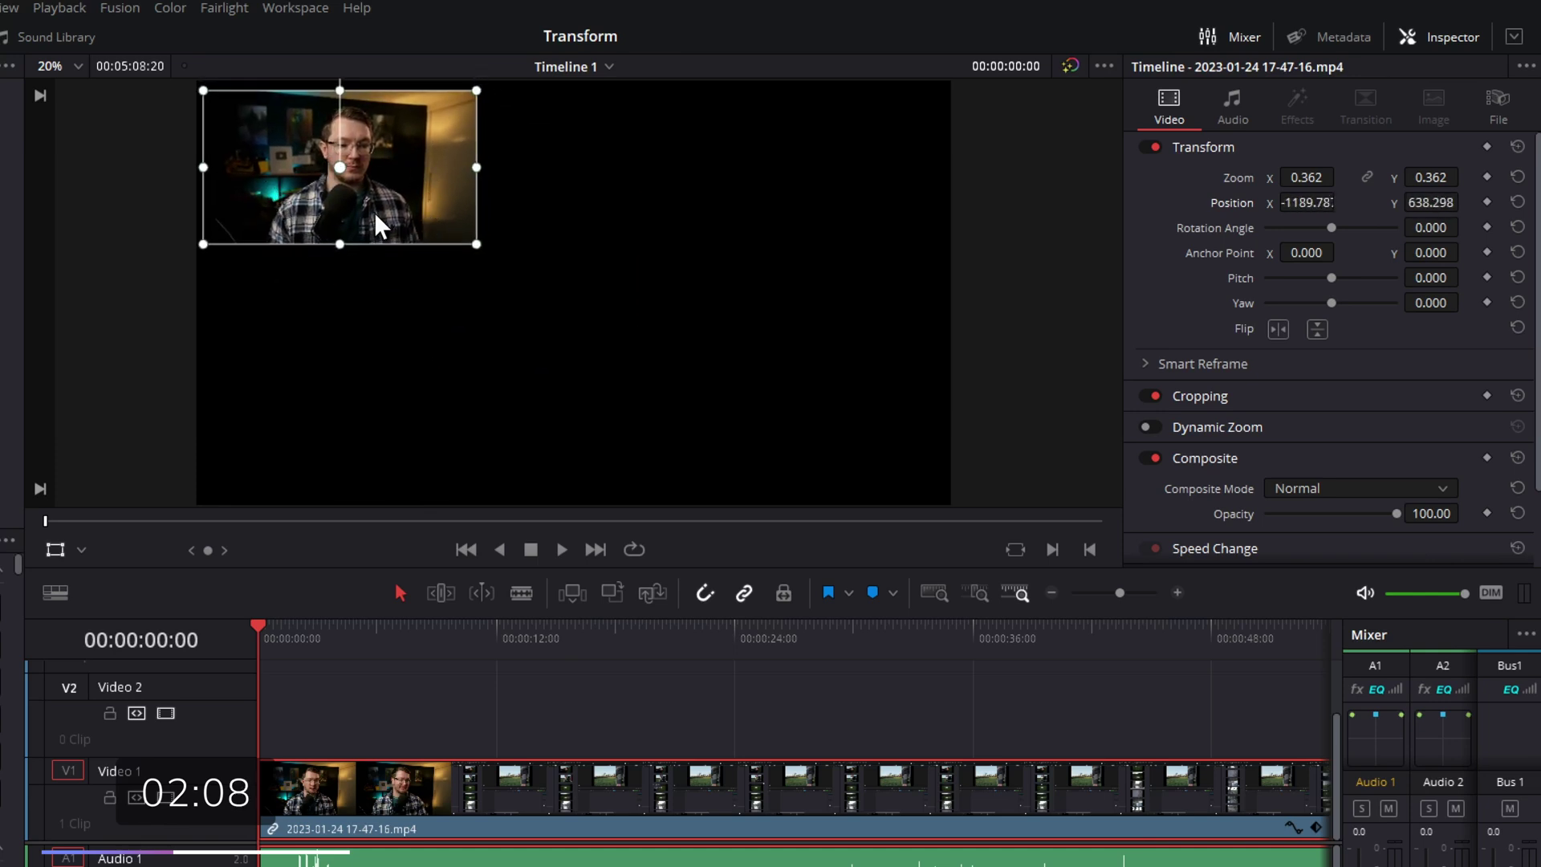
Step: Reset the clip to full frame, then rotate it in the viewer to -74.888 degrees
click(1517, 146)
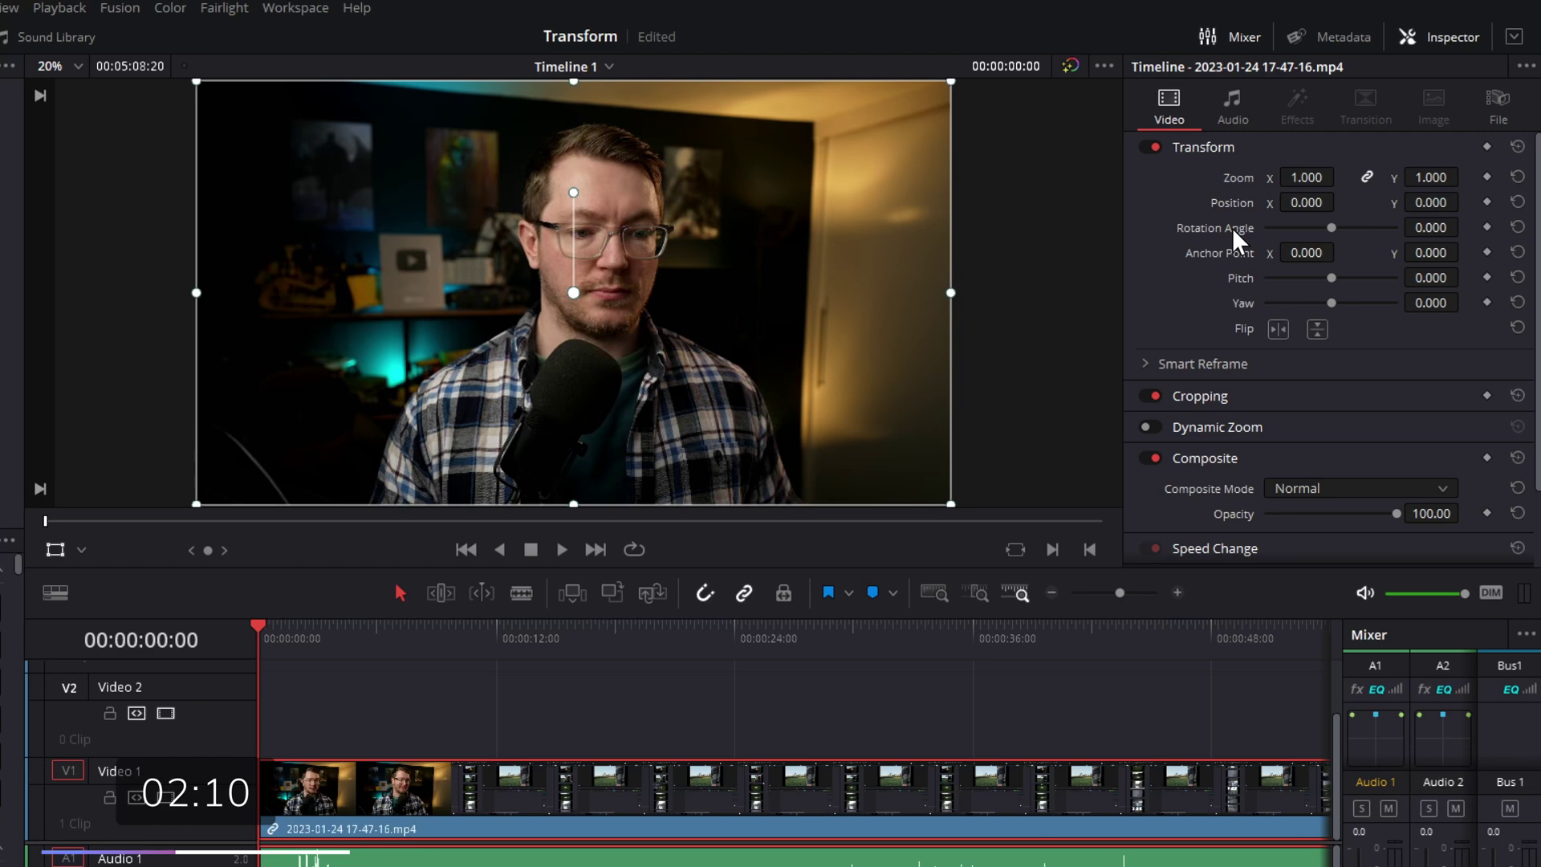
mouse_move(1331, 228)
mouse_down()
mouse_move(1309, 224)
mouse_move(1362, 233)
mouse_move(1322, 233)
mouse_move(1342, 232)
mouse_up()
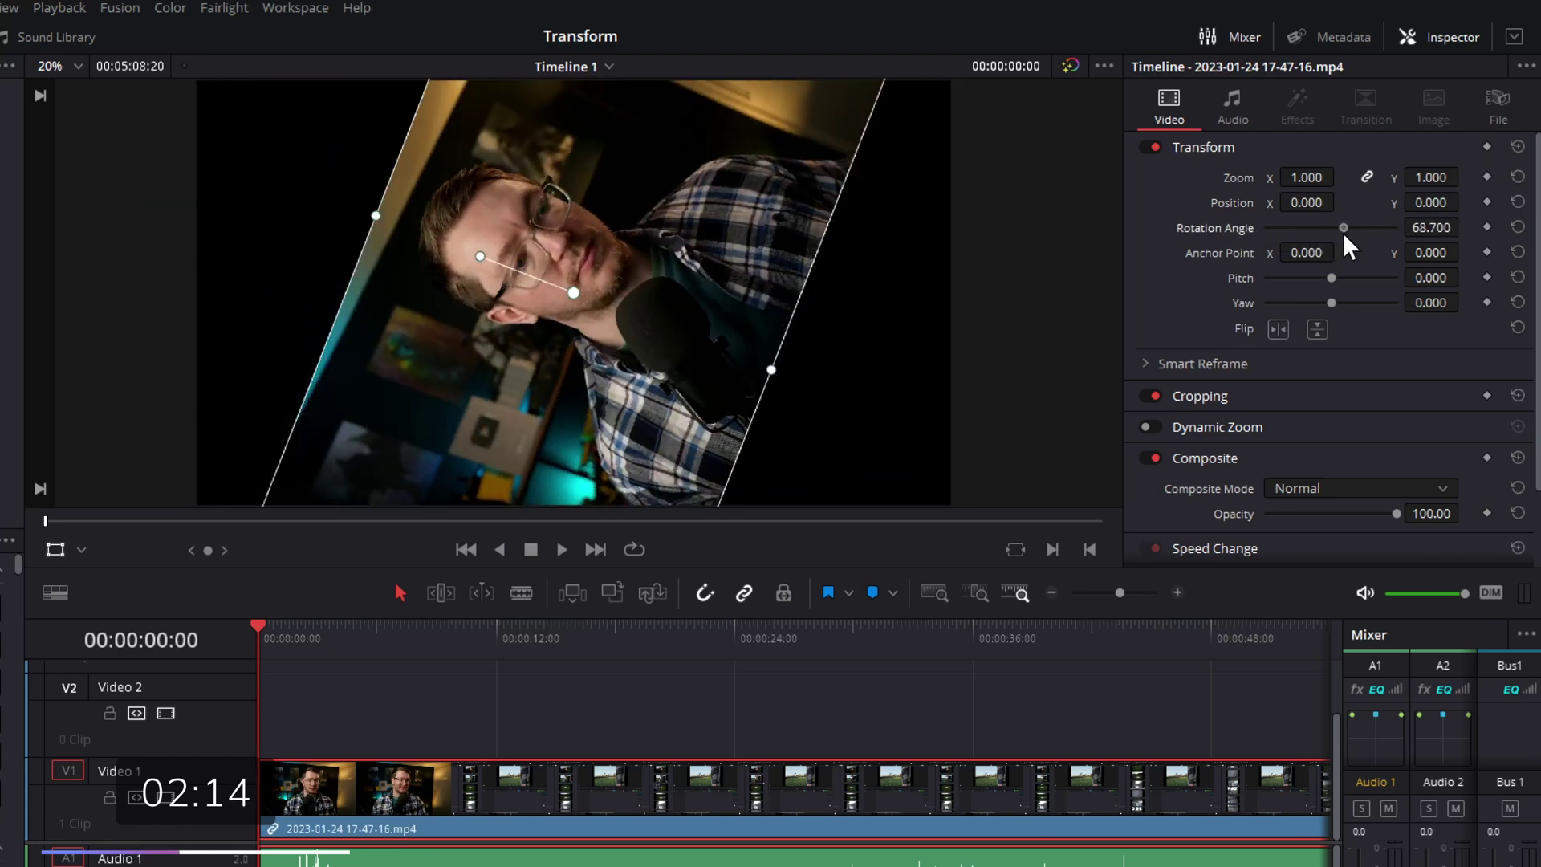
double_click(1215, 227)
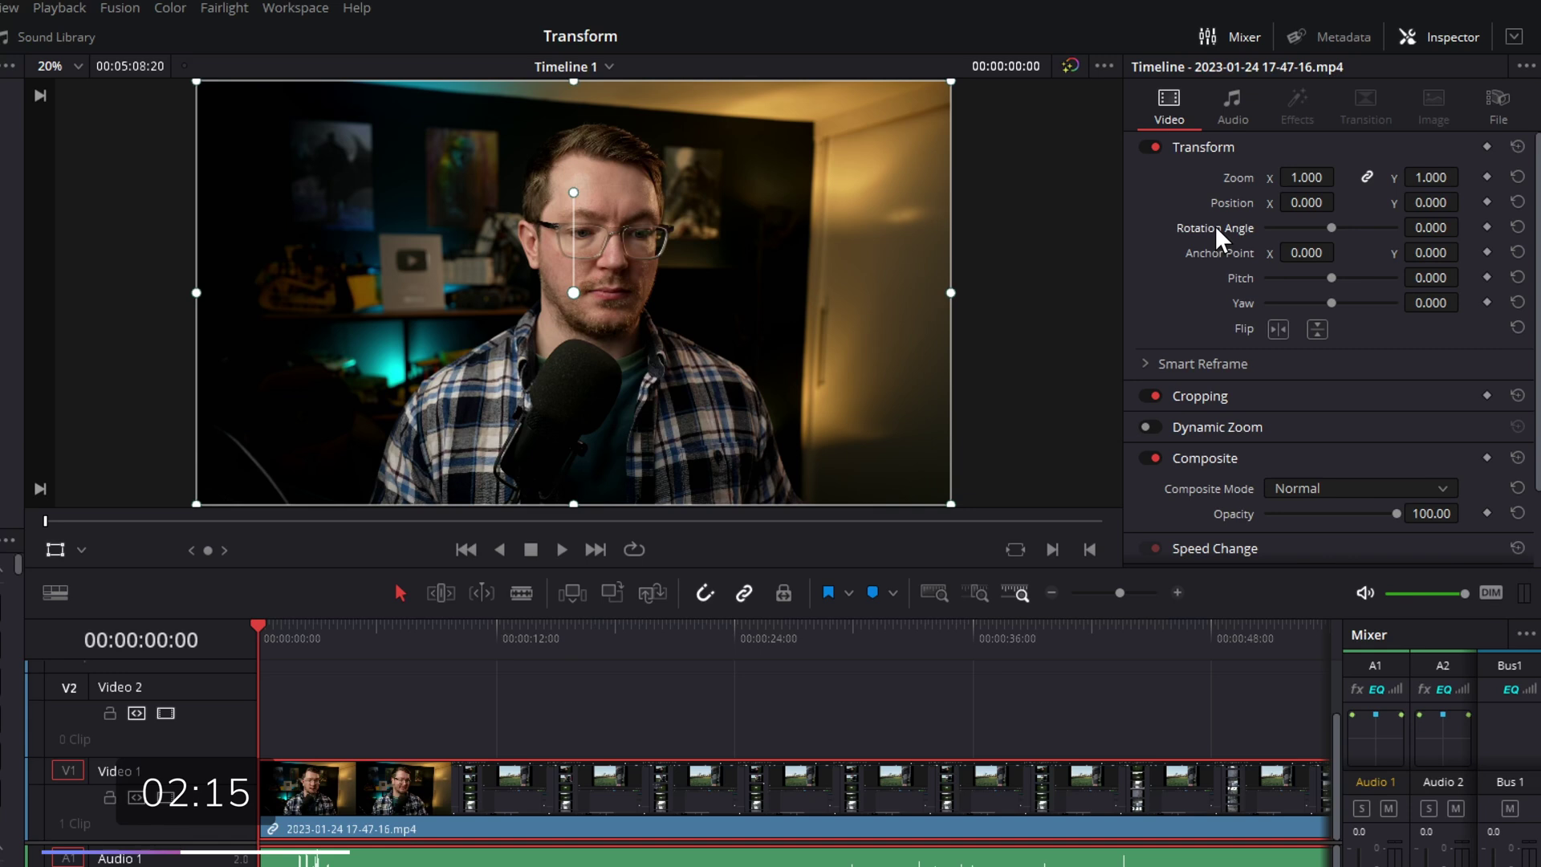
click(573, 191)
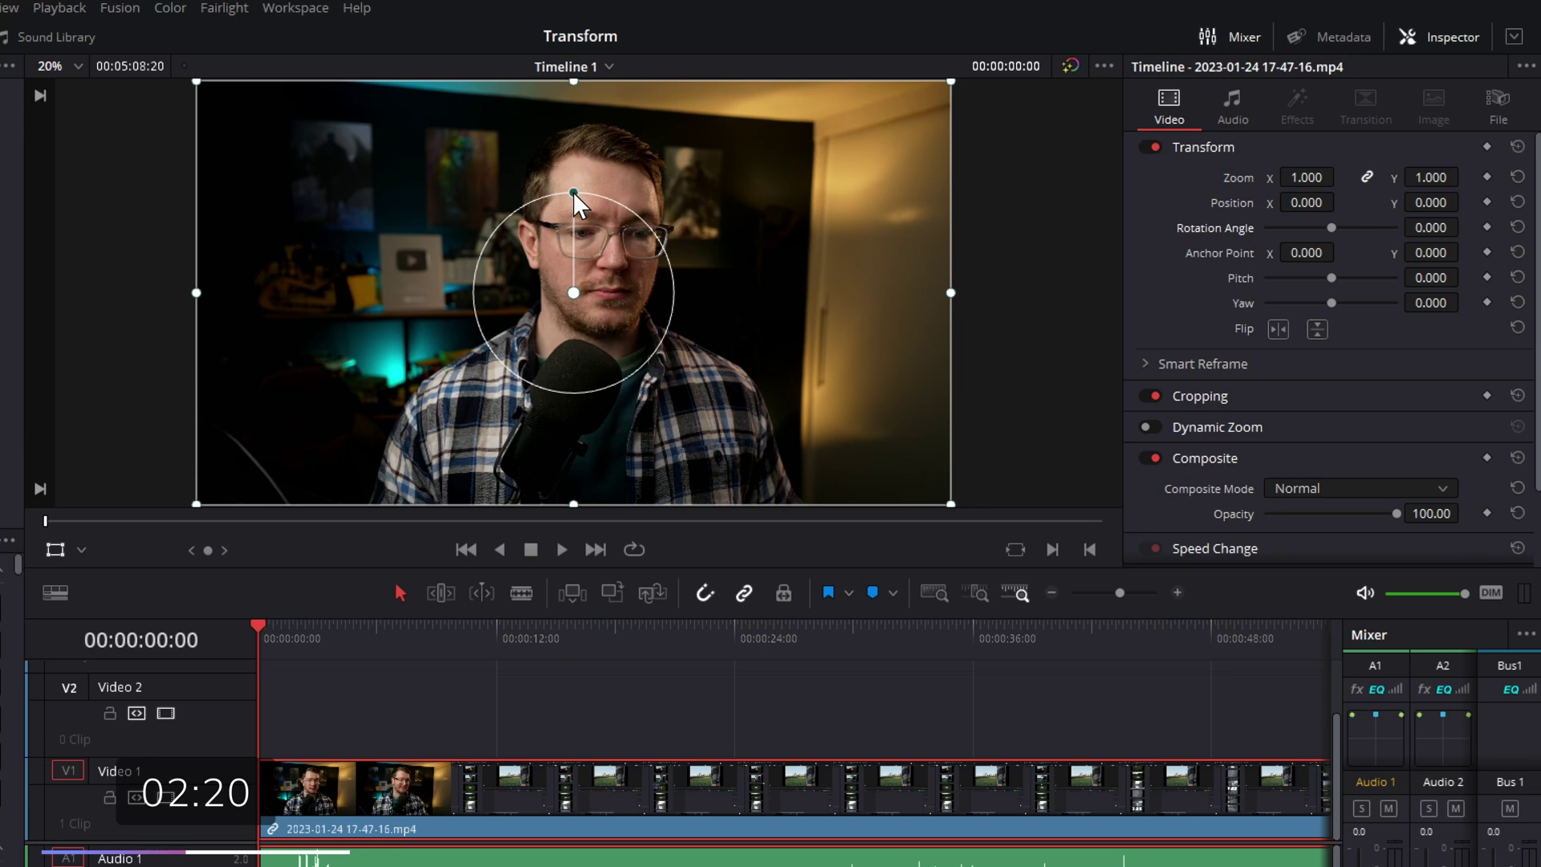
mouse_move(573, 191)
mouse_down()
mouse_move(615, 213)
mouse_move(615, 329)
mouse_move(483, 286)
mouse_move(555, 182)
mouse_move(576, 185)
mouse_move(565, 271)
mouse_move(585, 296)
mouse_move(565, 272)
mouse_move(633, 181)
mouse_move(1109, 111)
mouse_move(1139, 113)
mouse_move(1161, 152)
mouse_move(1165, 226)
mouse_move(1148, 106)
mouse_move(1167, 326)
mouse_move(1153, 378)
mouse_move(1111, 89)
mouse_move(1159, 395)
mouse_move(1145, 148)
mouse_up()
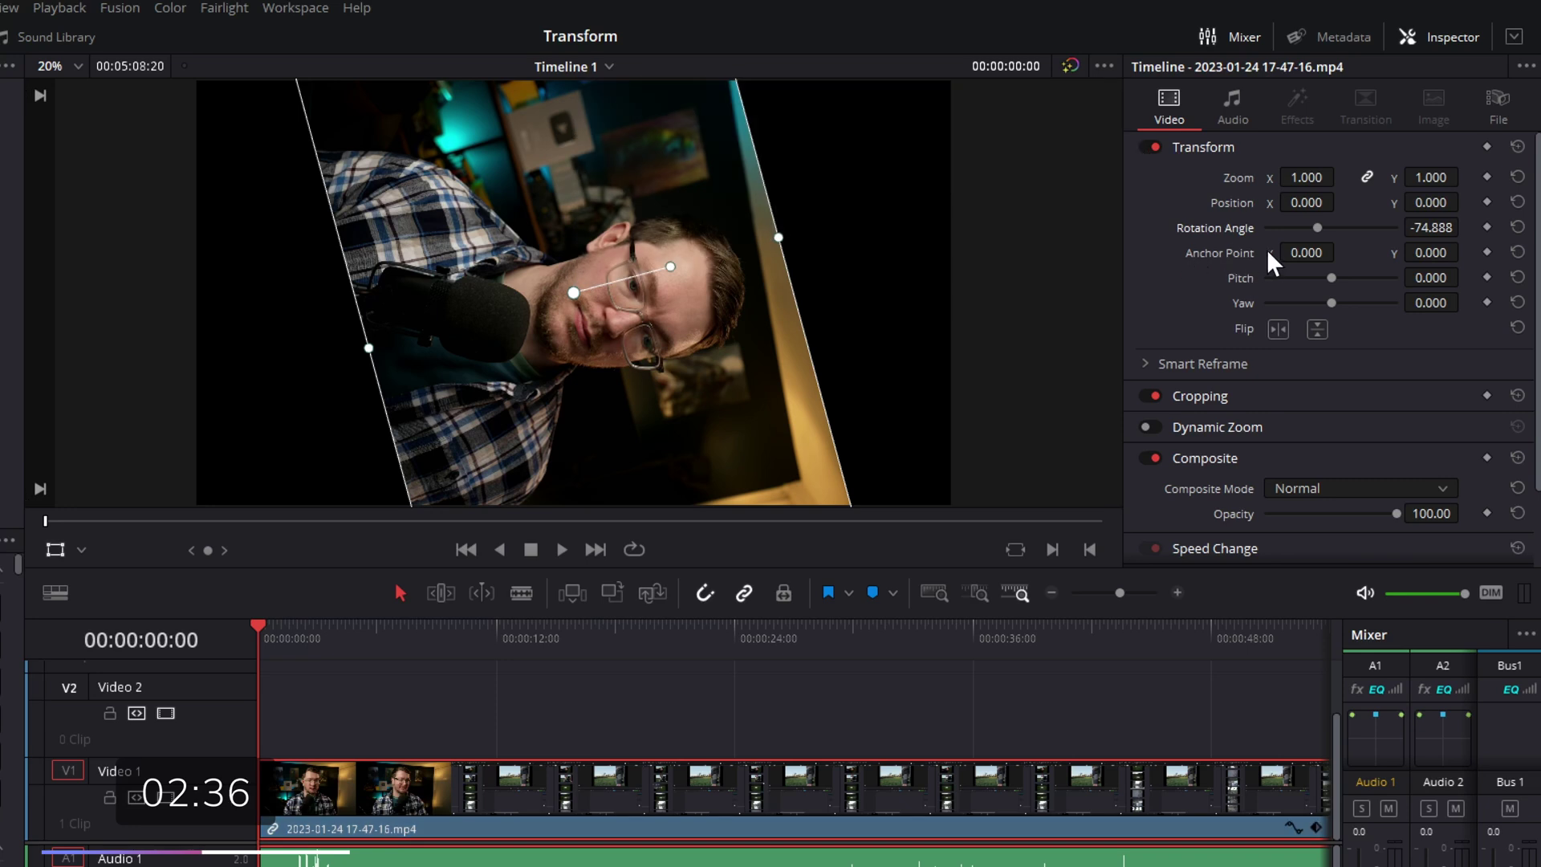
Step: Move the anchor point to X 902.065, Y 93.560 and rotate around it to -3.634
mouse_move(1295, 252)
mouse_down()
mouse_move(1364, 253)
mouse_move(1288, 253)
mouse_up()
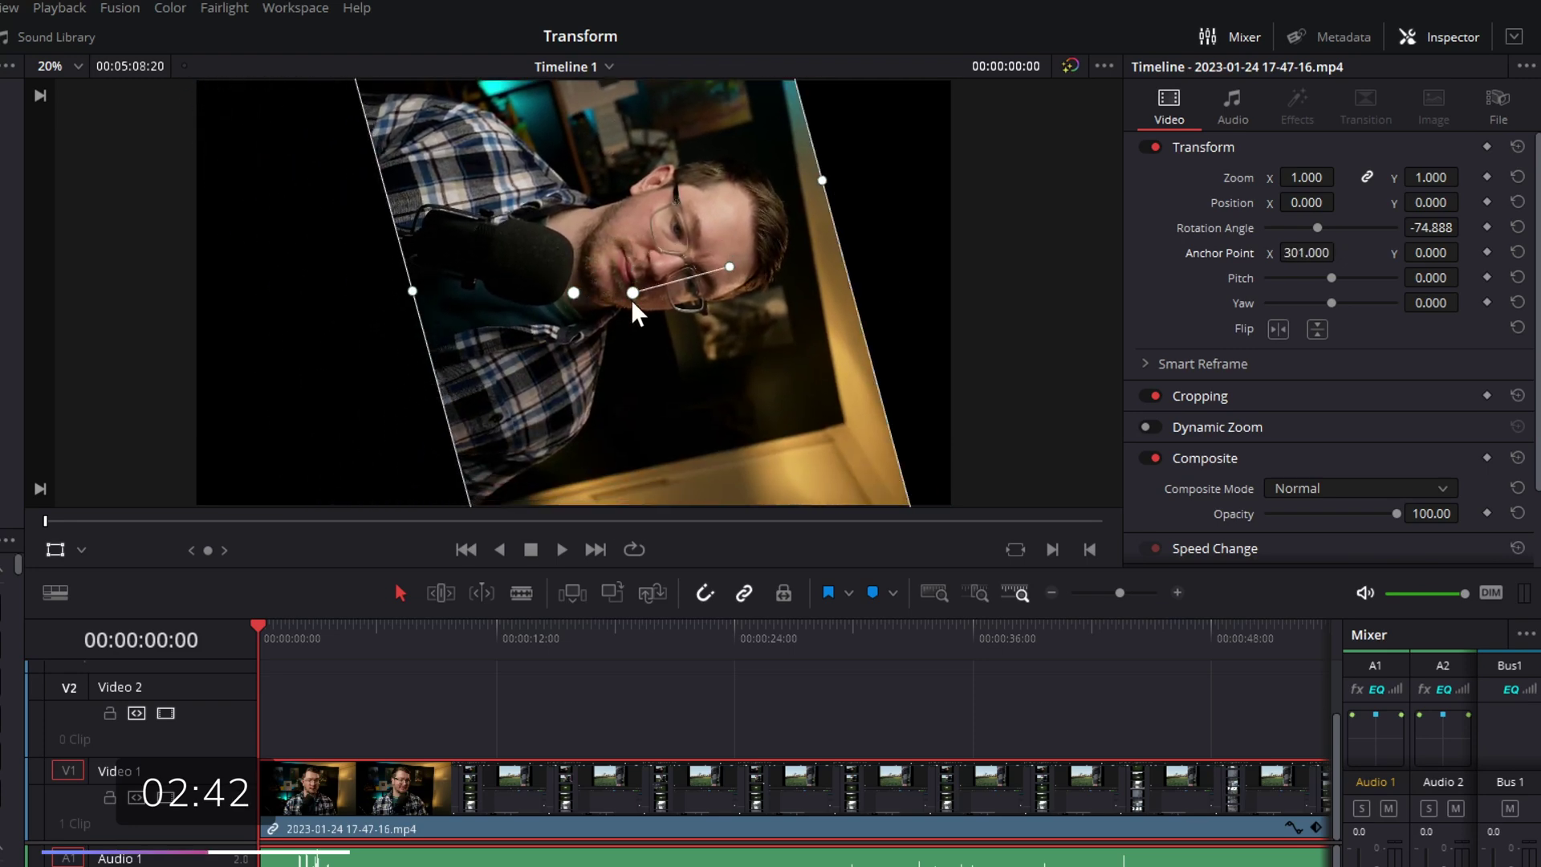
drag(633, 297, 726, 318)
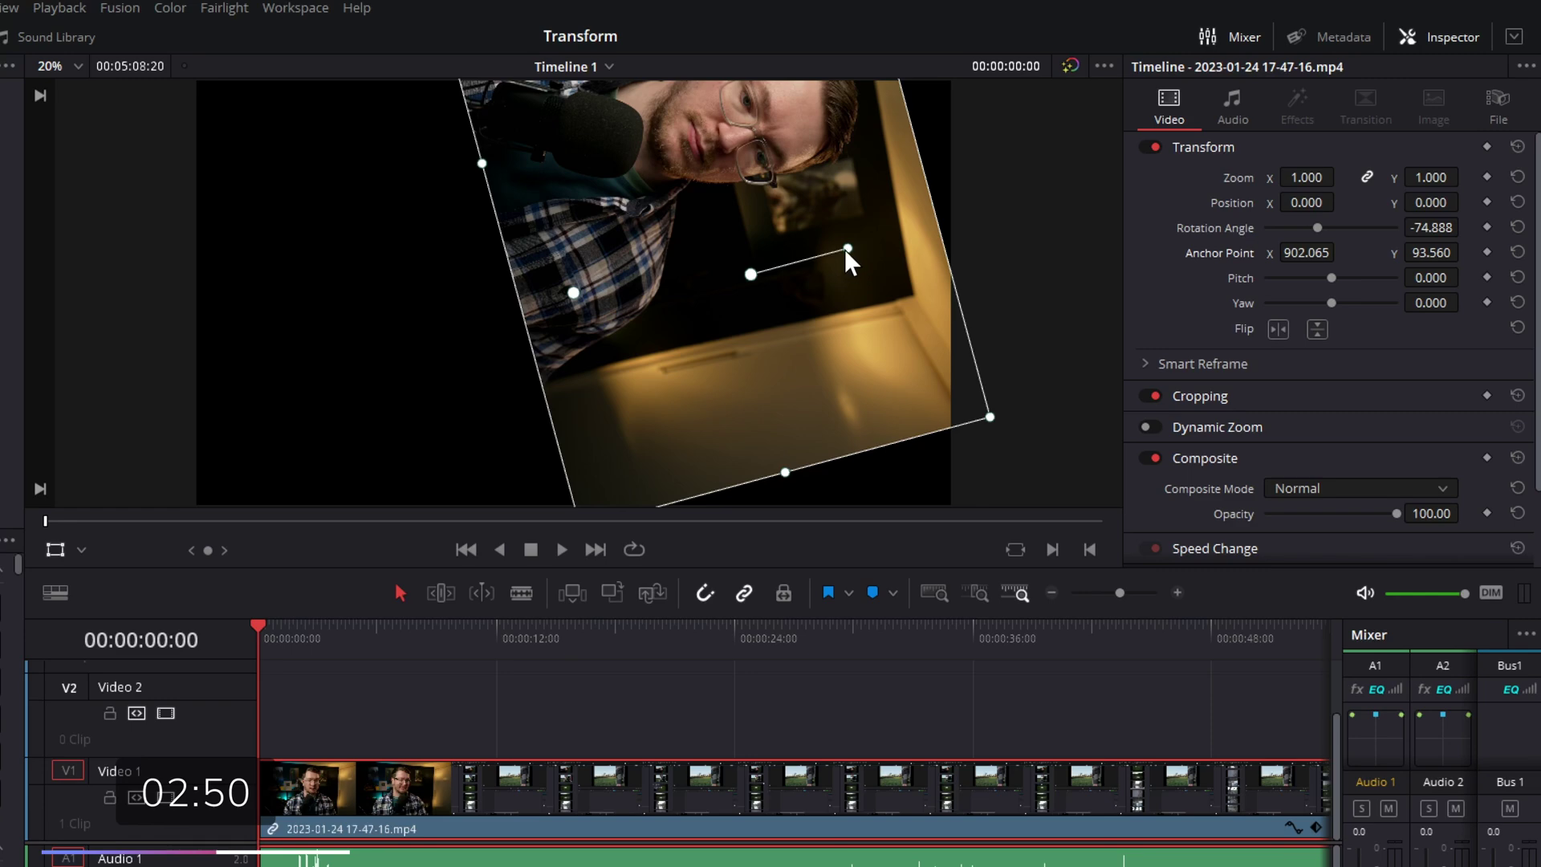
drag(847, 249, 757, 175)
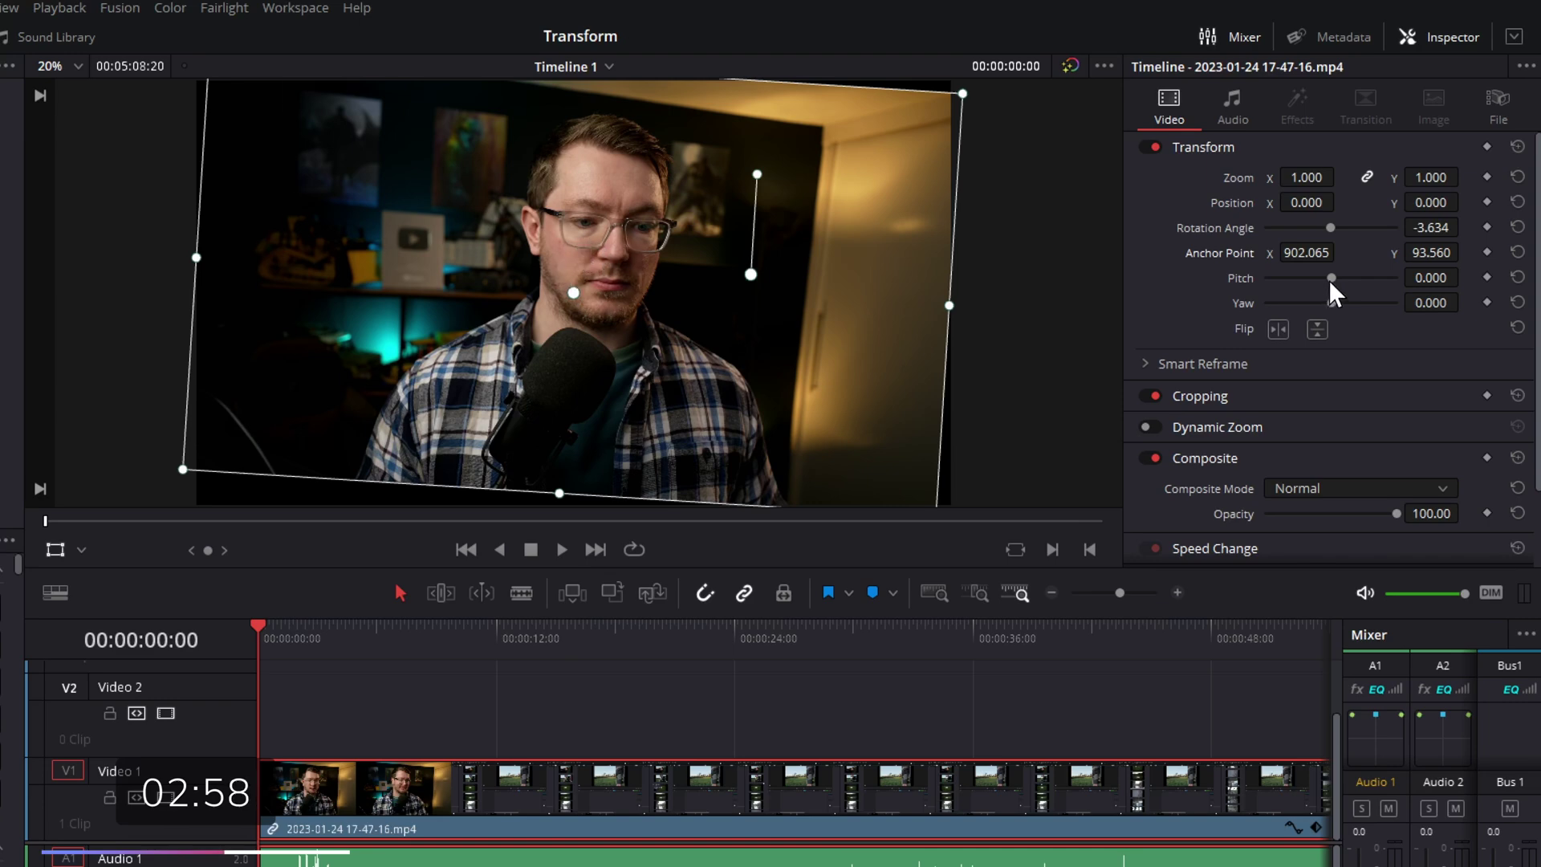
Step: Try pitch, yaw and vertical flip, reset all transform values, and select the Untitled (5) image
drag(1327, 279, 1369, 278)
mouse_move(1331, 302)
mouse_down()
mouse_move(1255, 301)
mouse_move(1318, 309)
mouse_up()
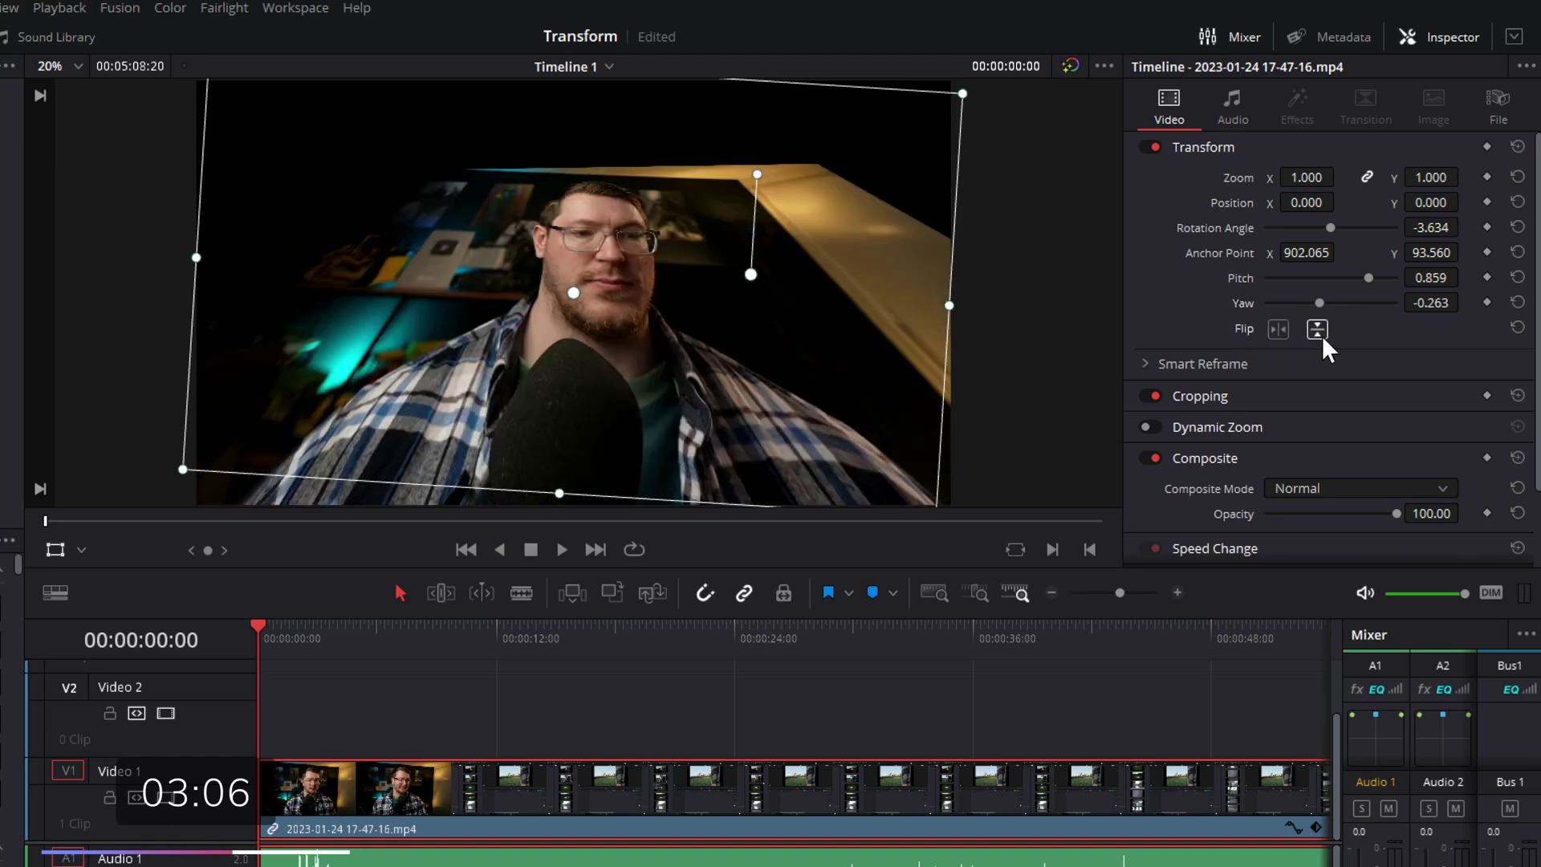
click(1317, 330)
click(1322, 336)
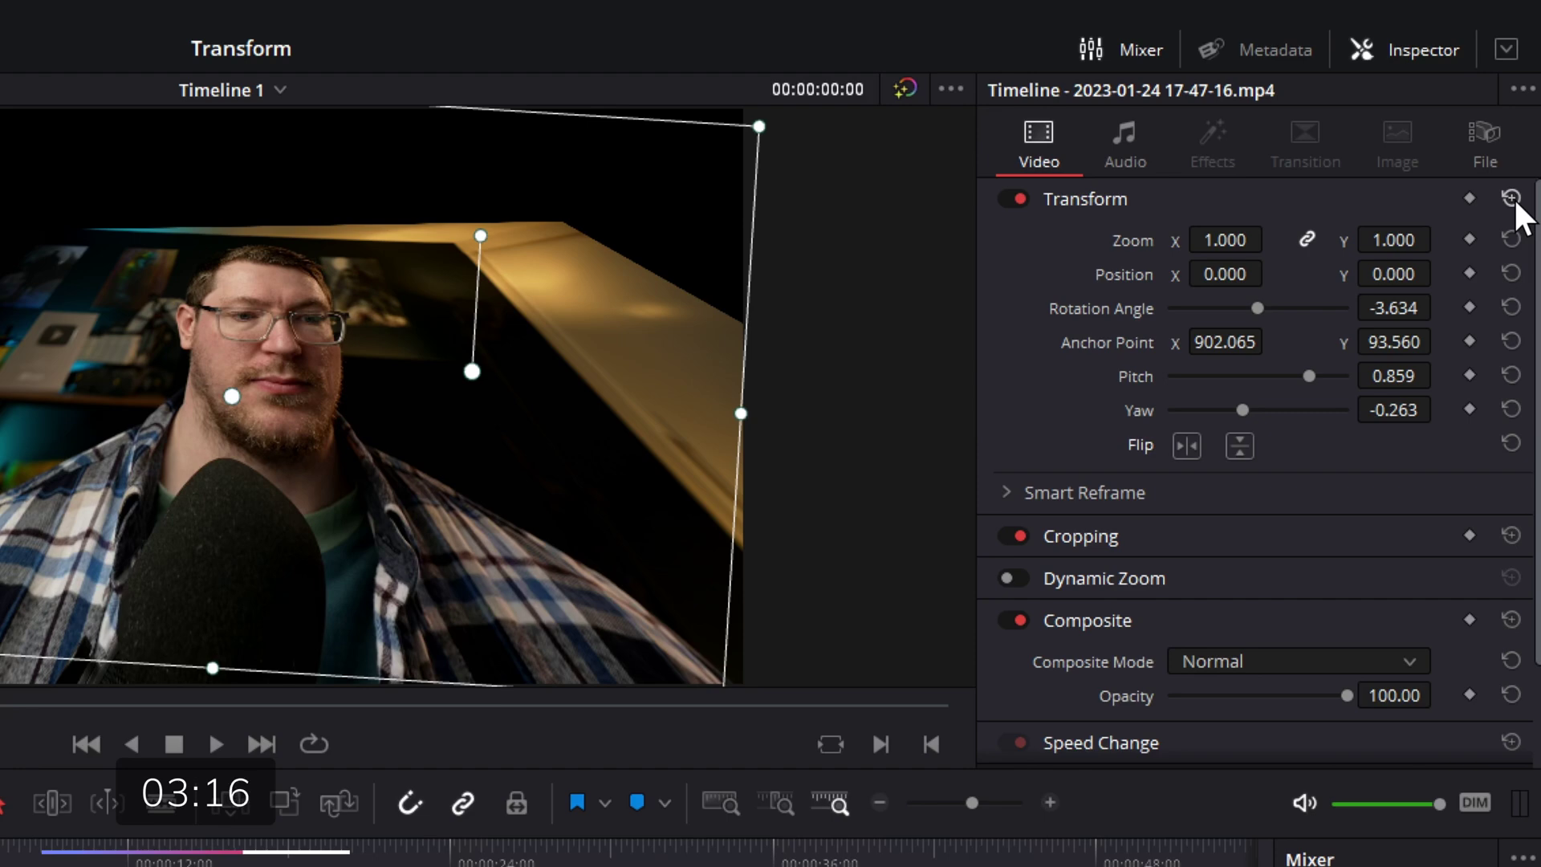
click(1512, 198)
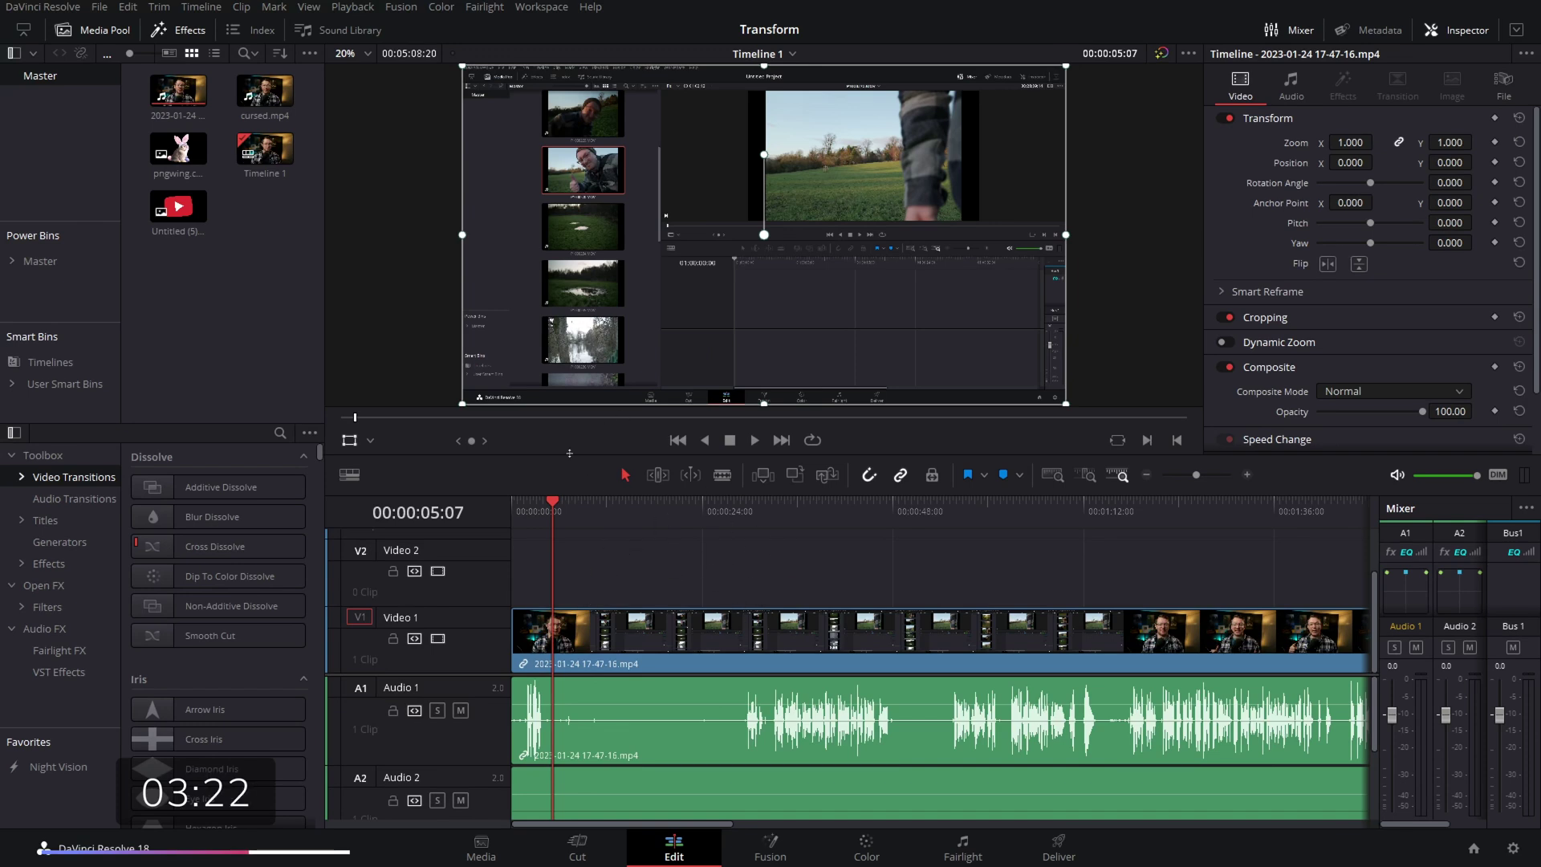
click(175, 213)
double_click(171, 210)
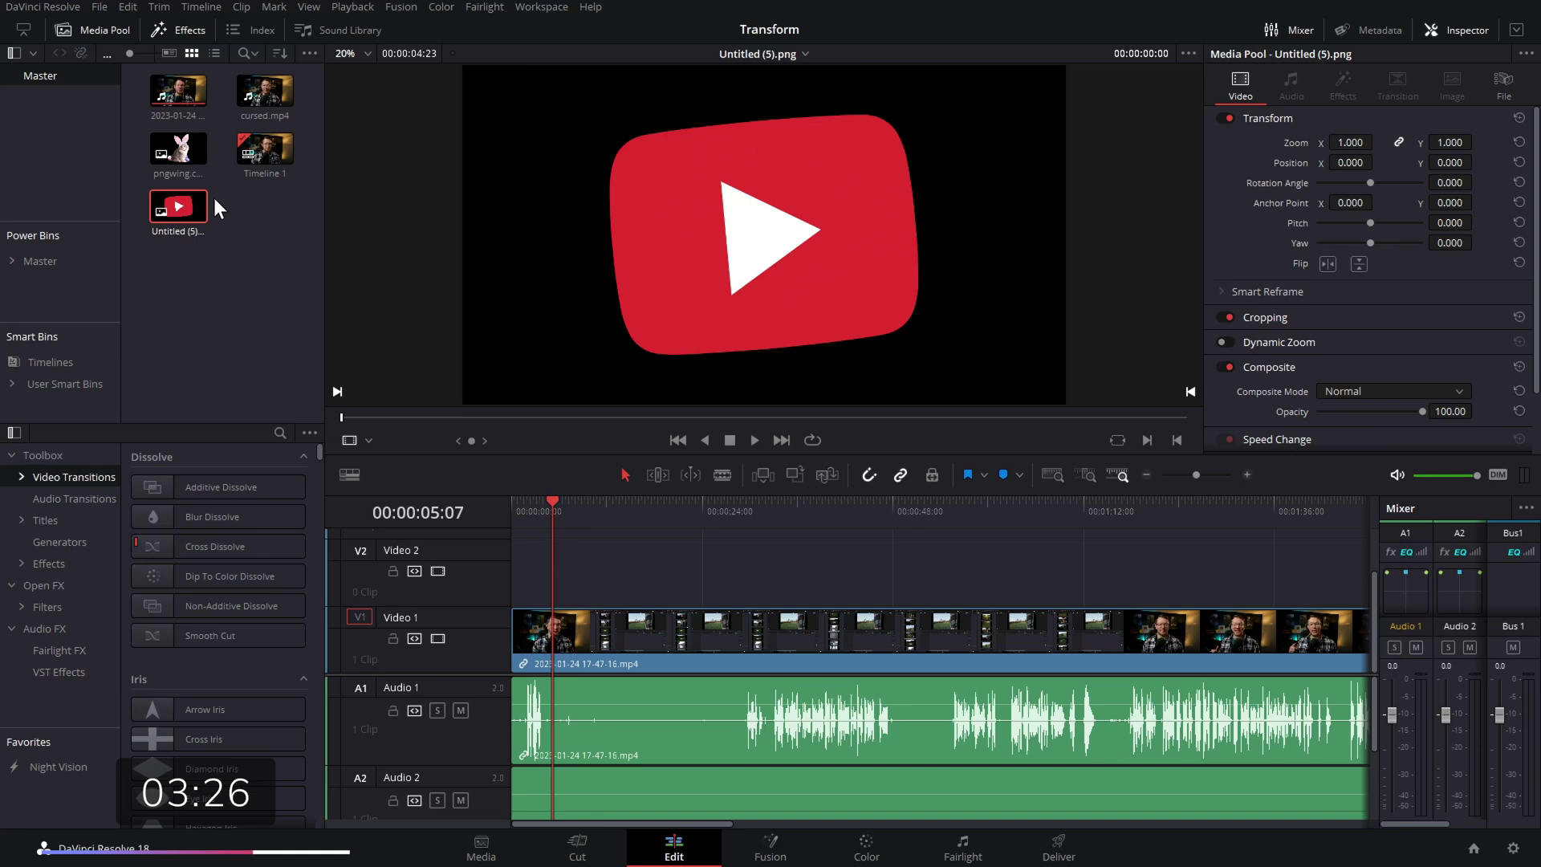
drag(193, 210, 634, 575)
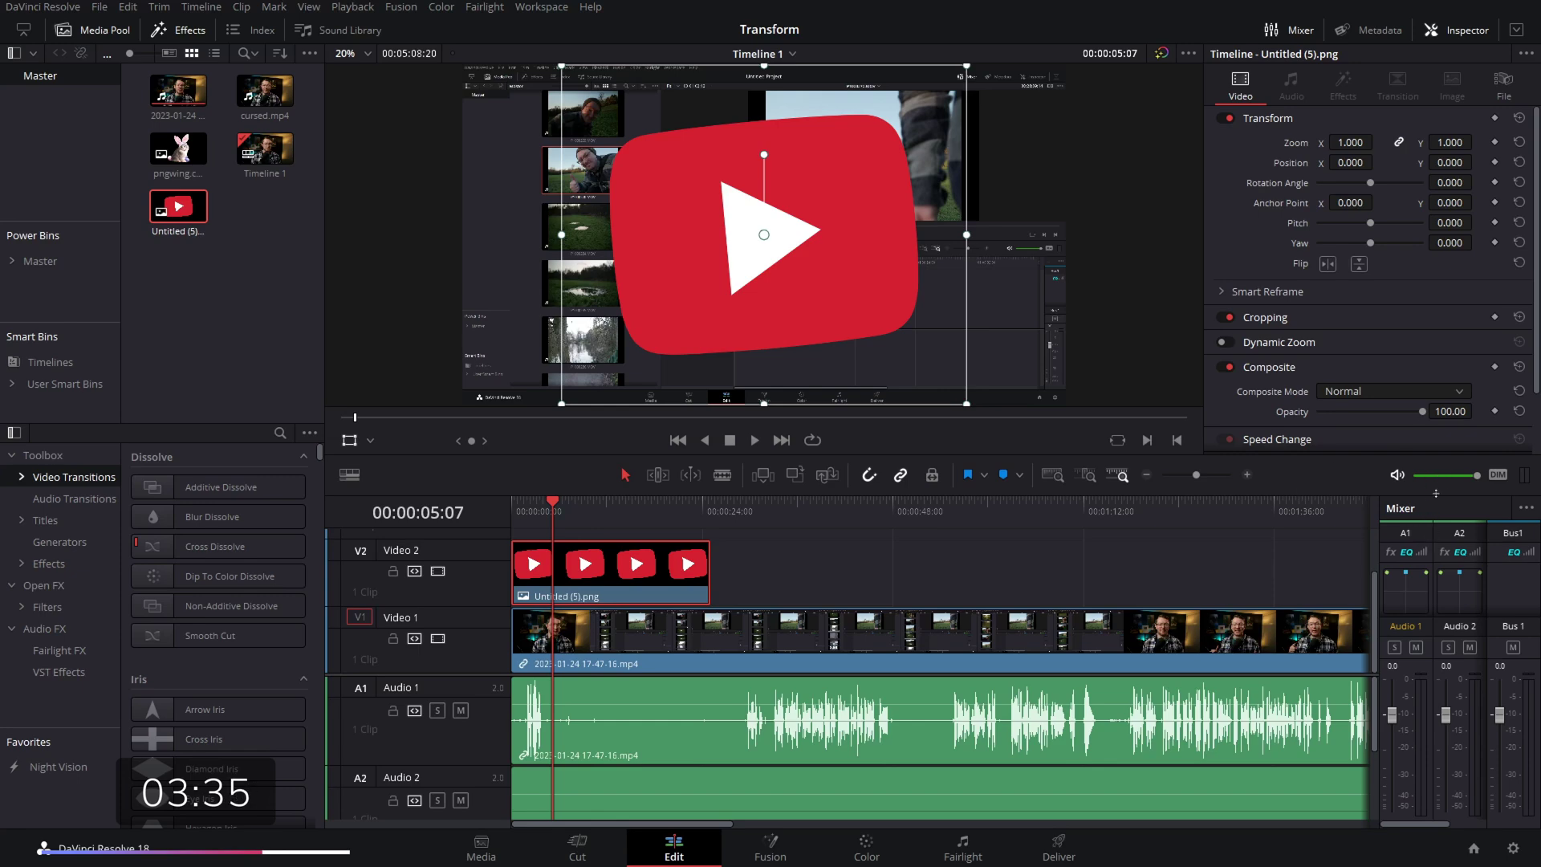
key(Delete)
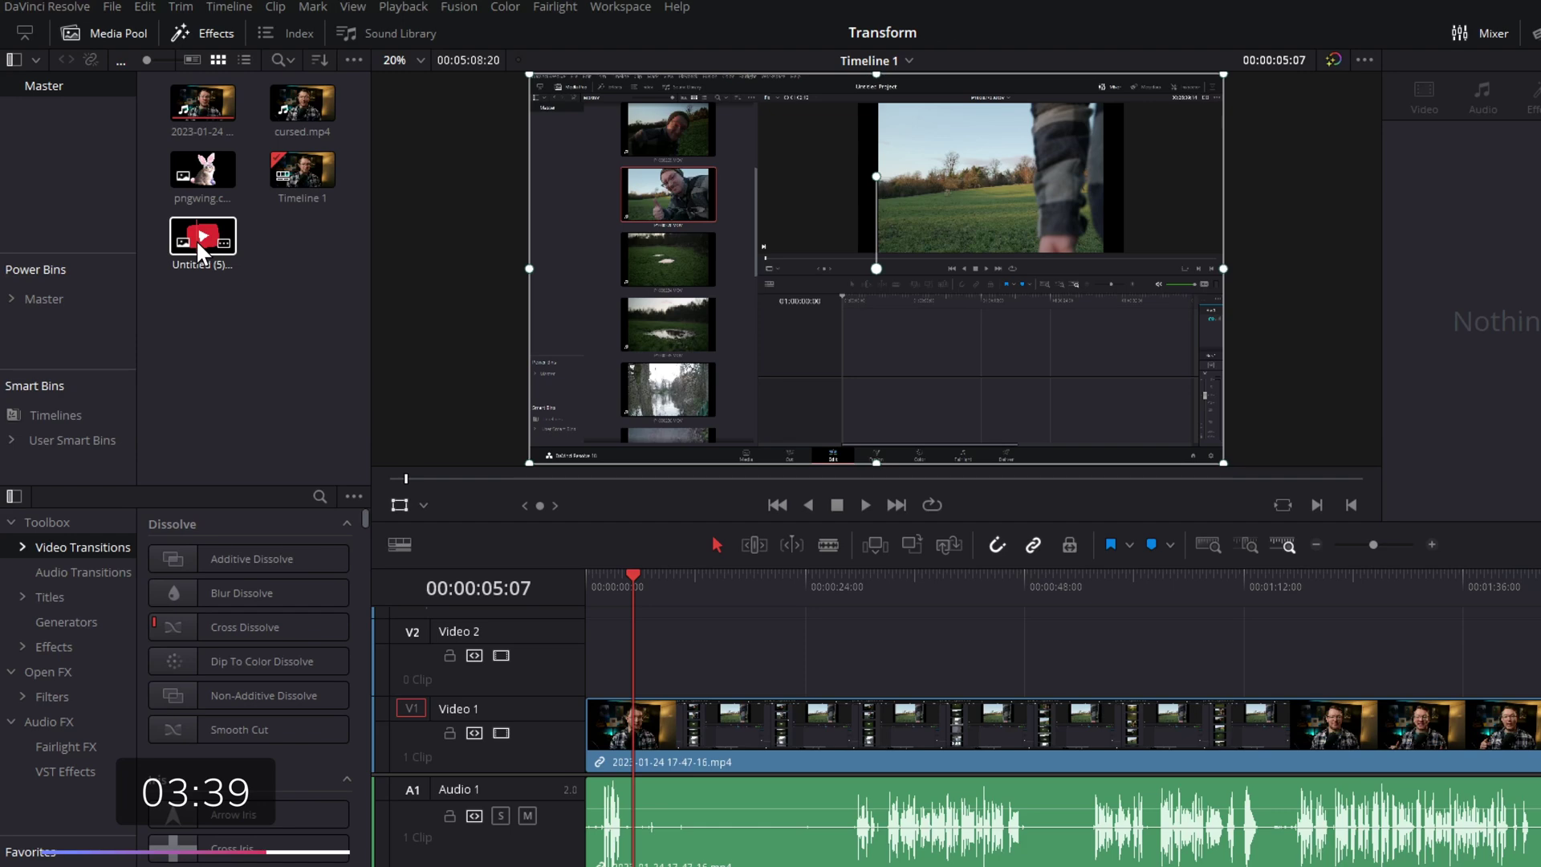
double_click(198, 245)
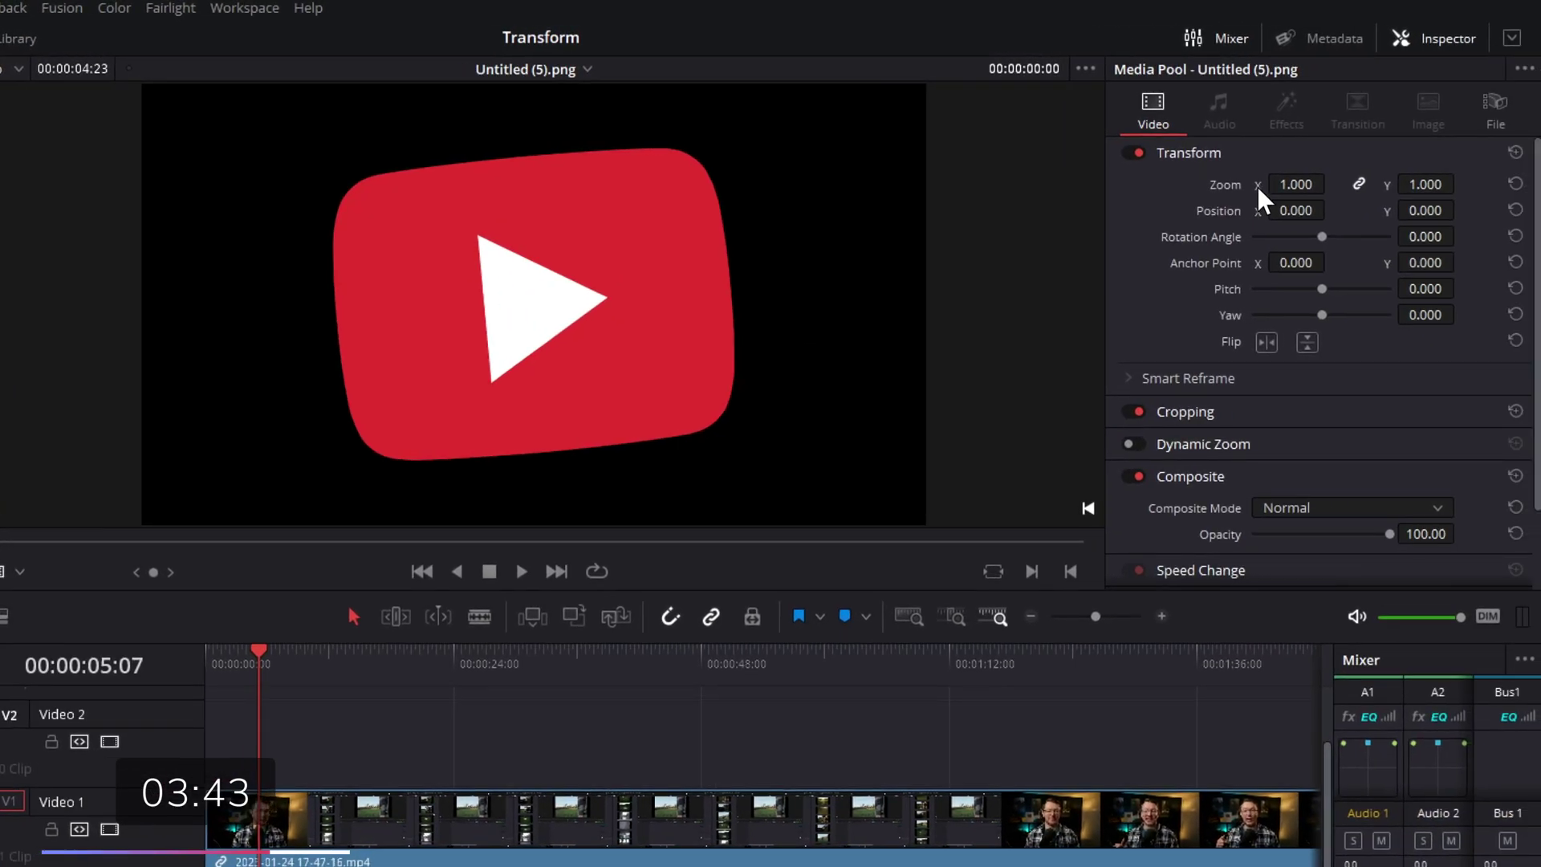
Step: Set the Untitled (5) logo to Zoom 0.44 at Position X -2020, Y 684
drag(1529, 165, 1521, 165)
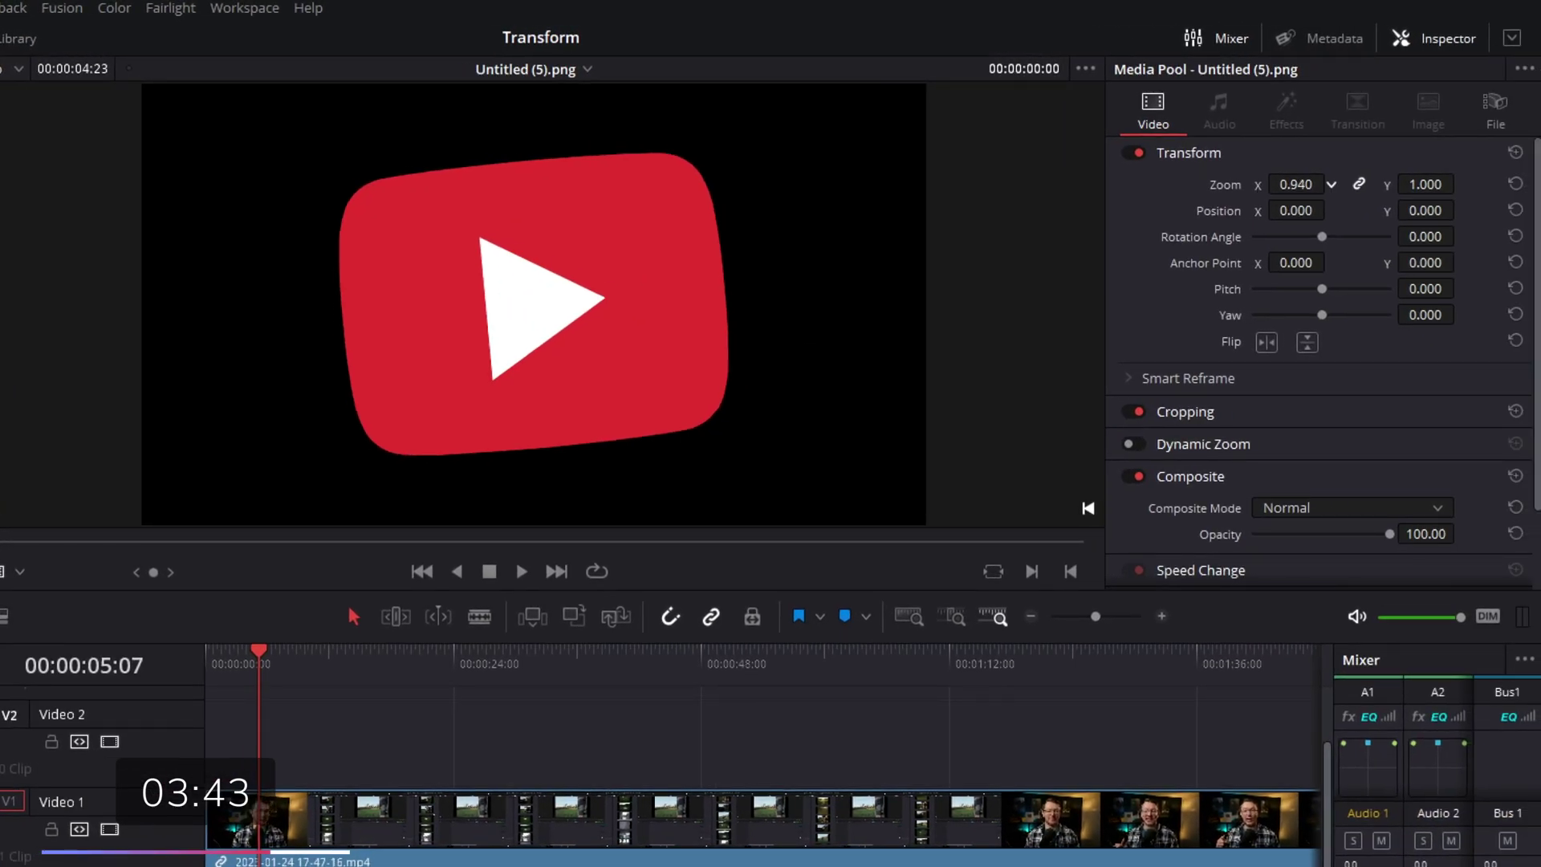
drag(1296, 184, 1277, 210)
drag(1424, 211, 1464, 209)
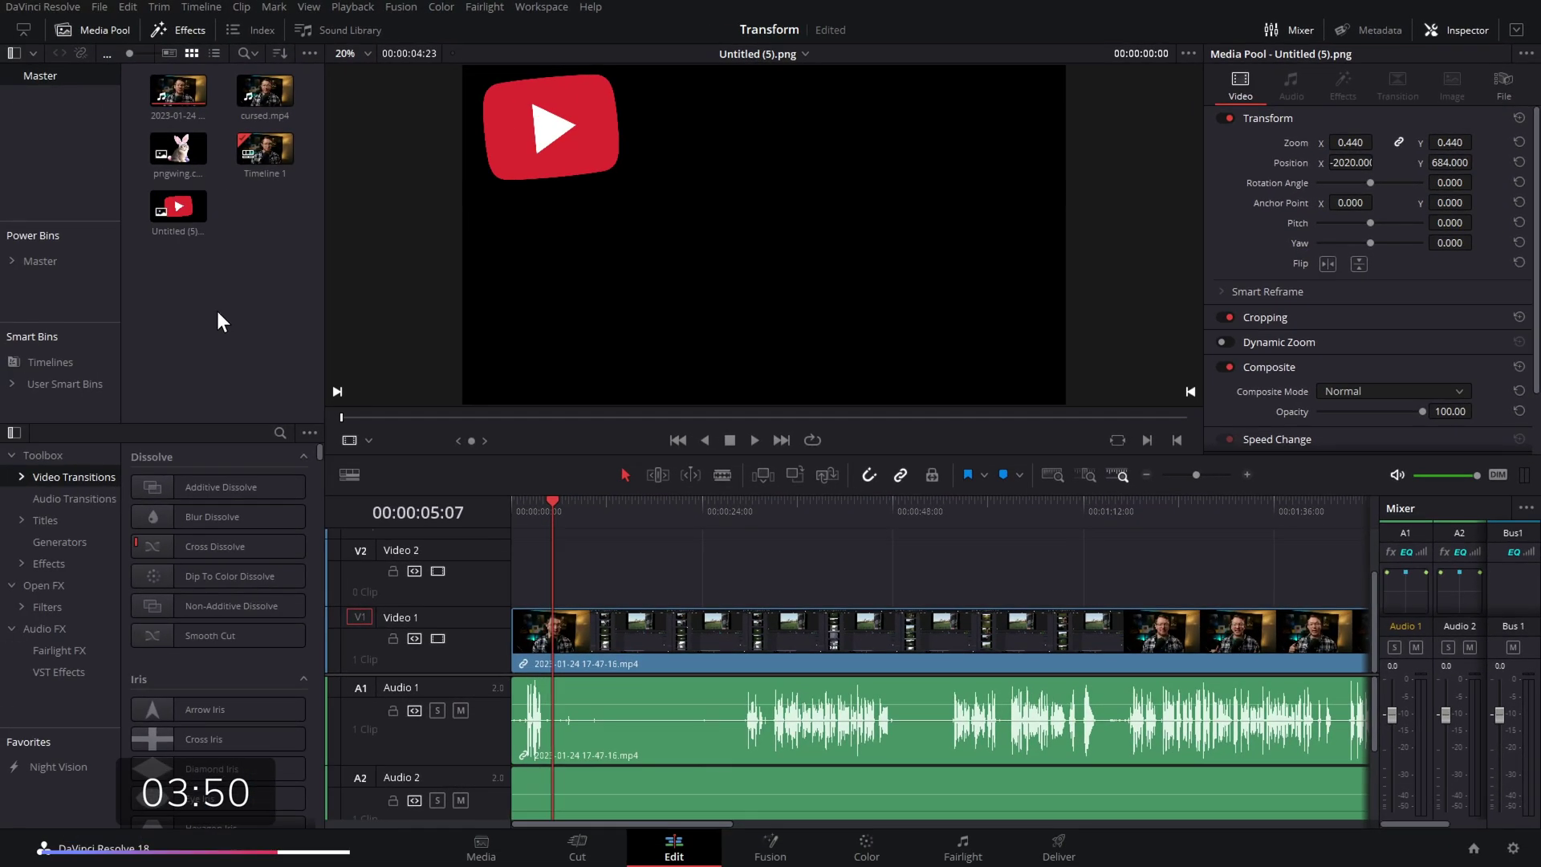
Step: Add three copies of the transformed logo to Video 2
drag(178, 206, 546, 562)
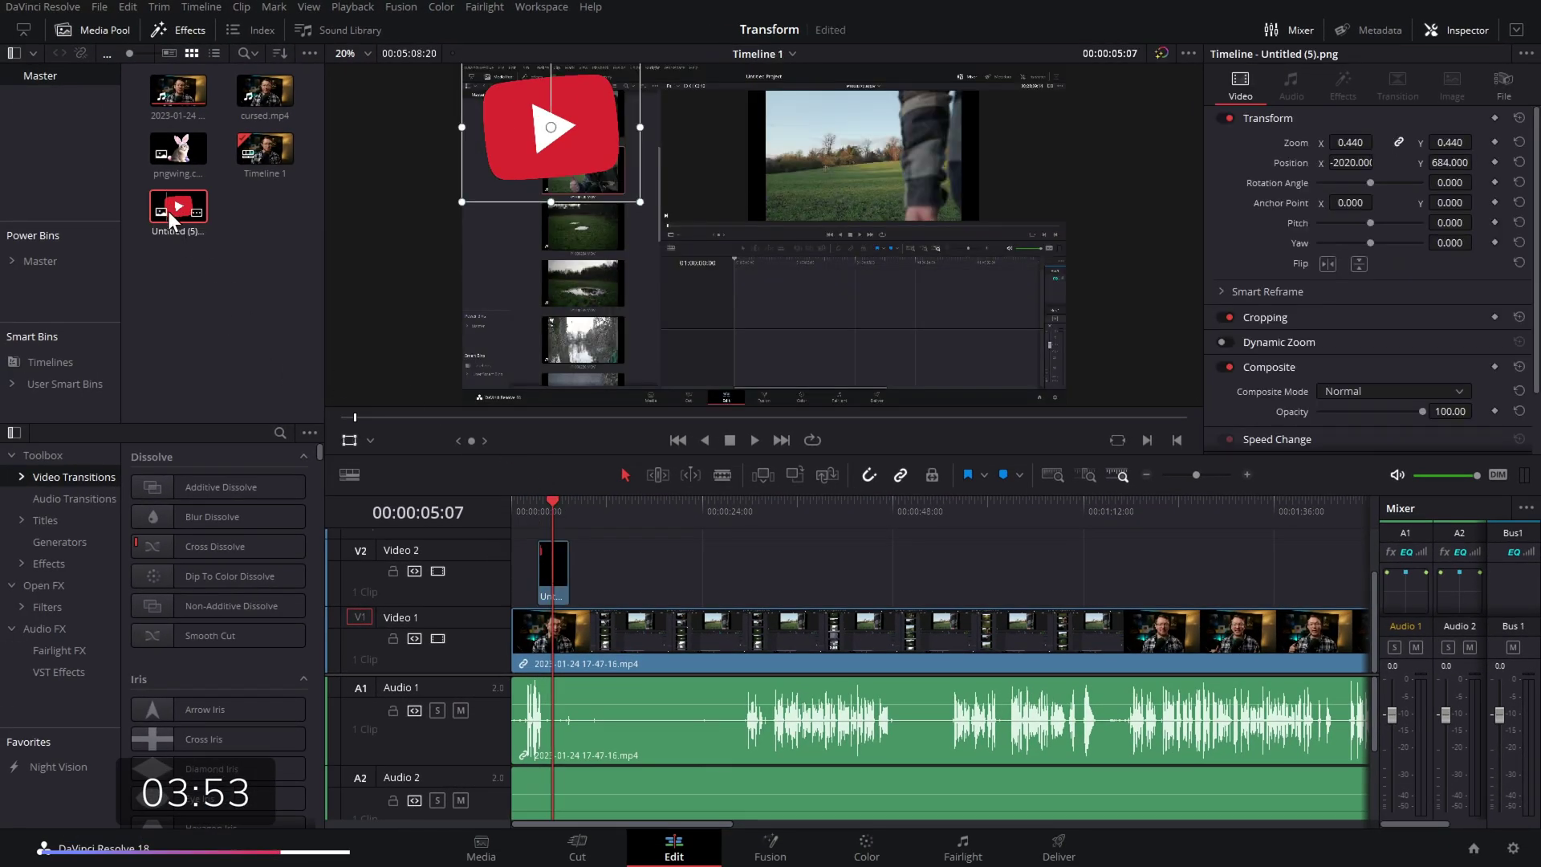
drag(167, 211, 640, 561)
drag(634, 508, 648, 507)
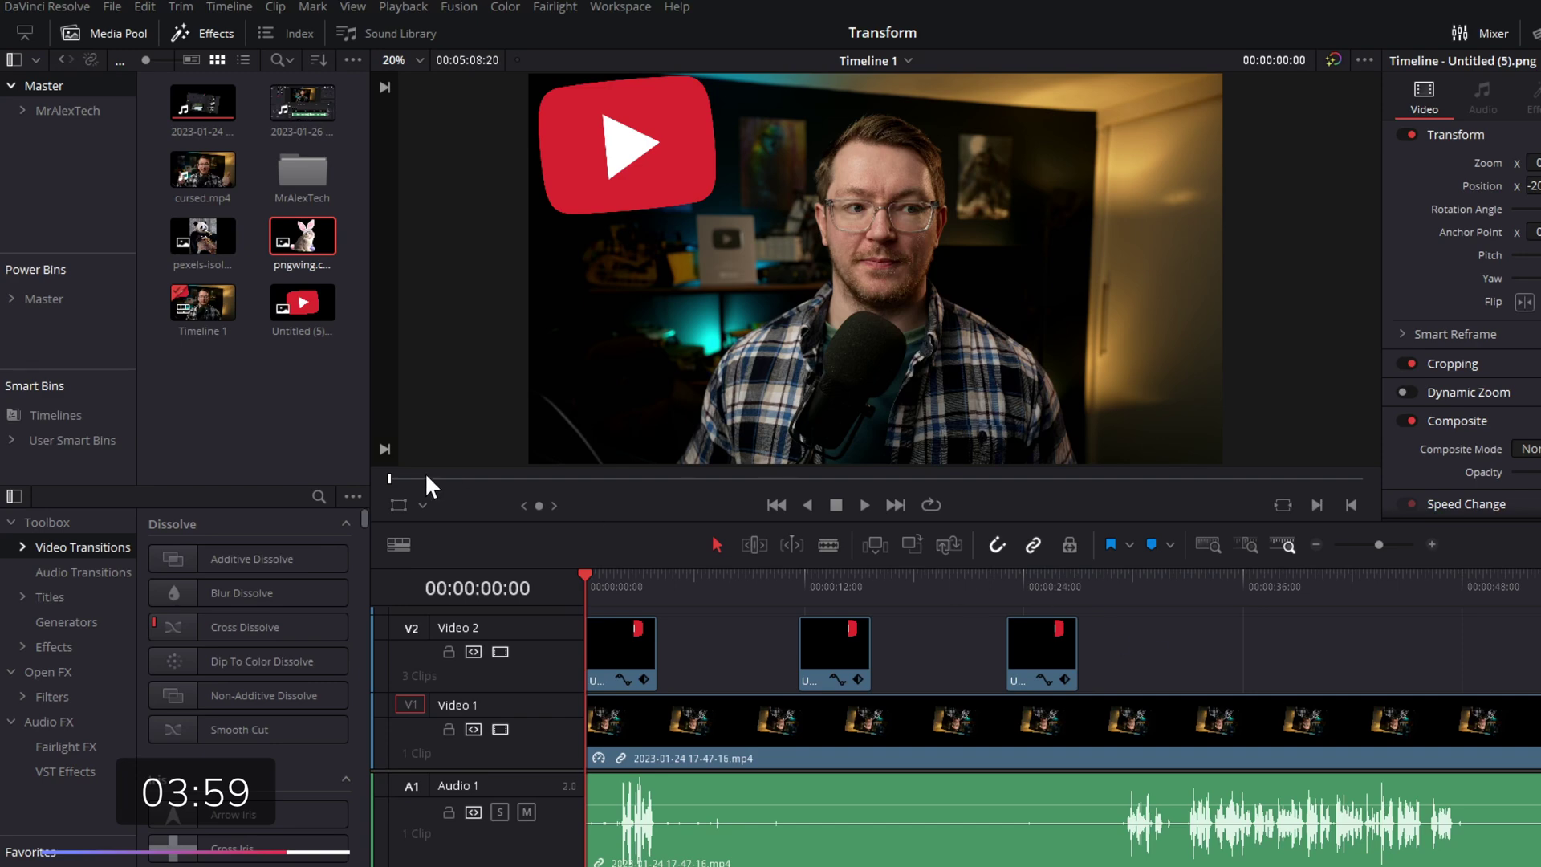
Step: Select both the panda and bunny images together in the Media Pool
click(262, 378)
double_click(199, 231)
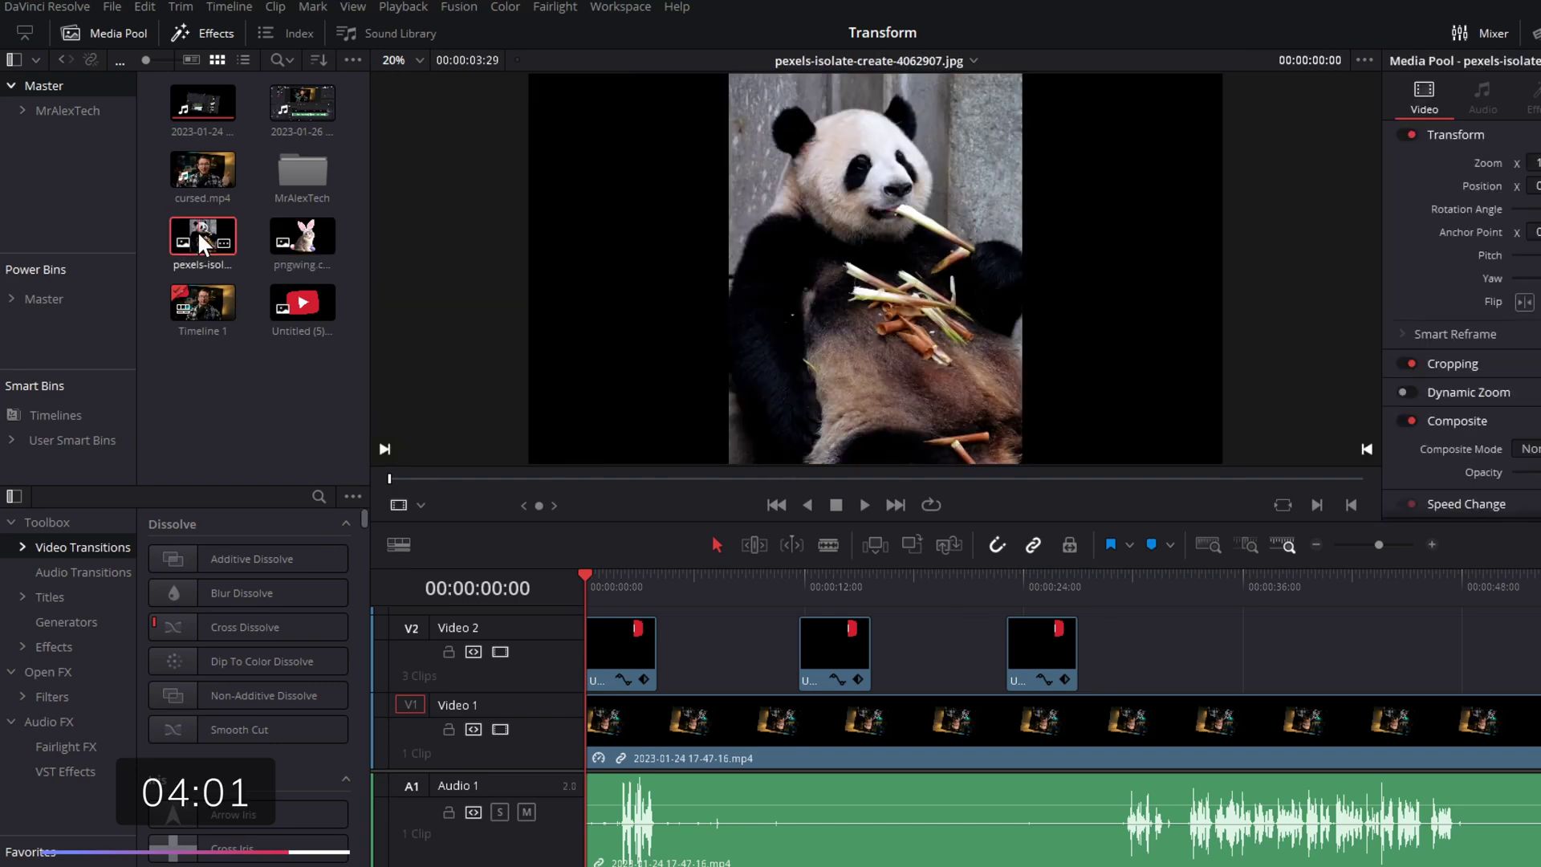
key(ctrl)
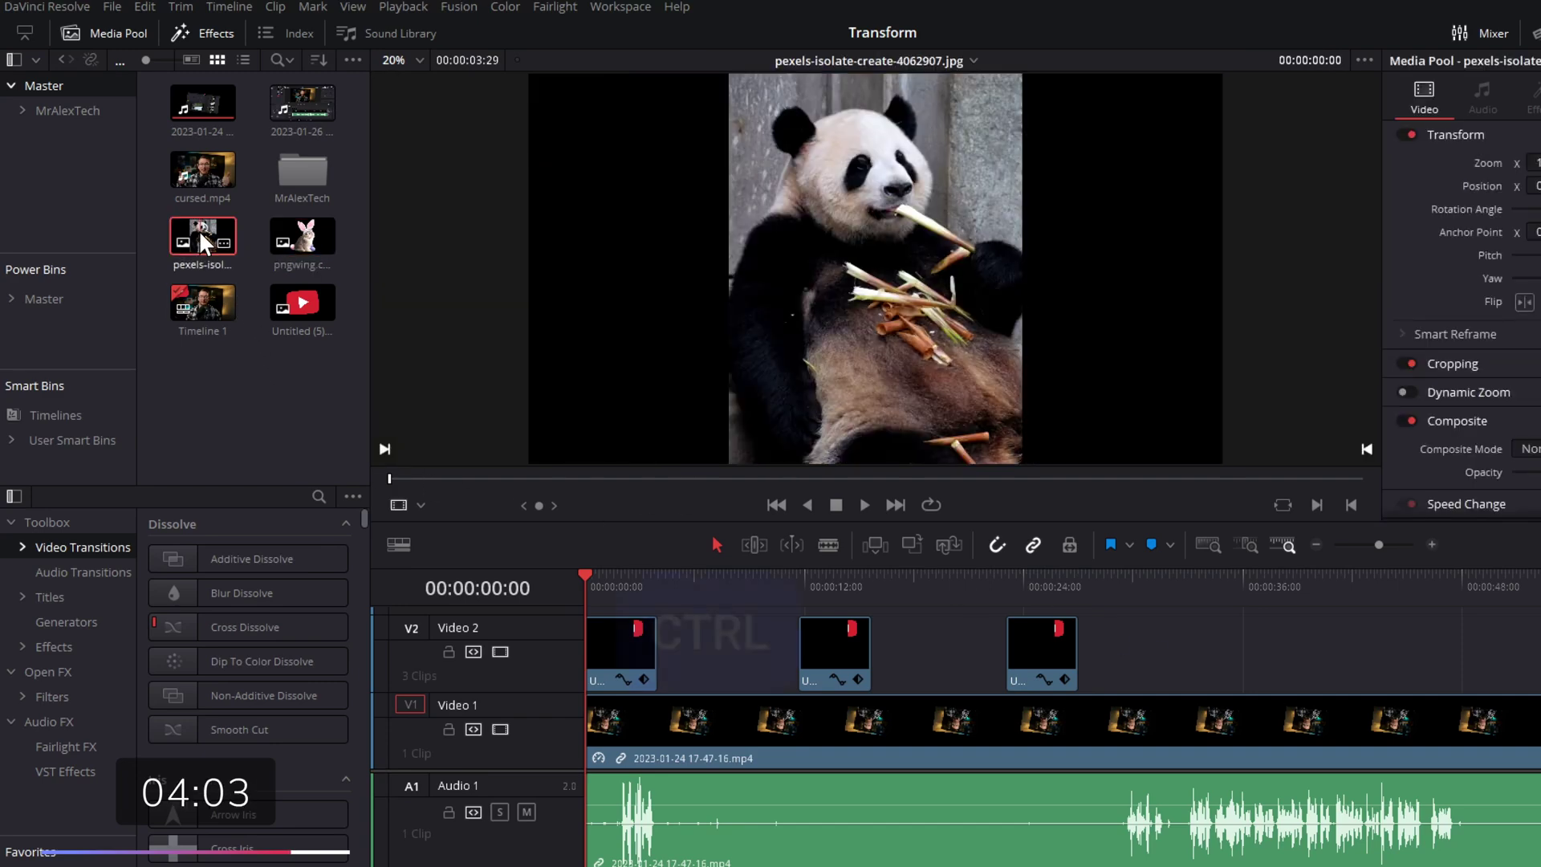
ctrl+click(303, 237)
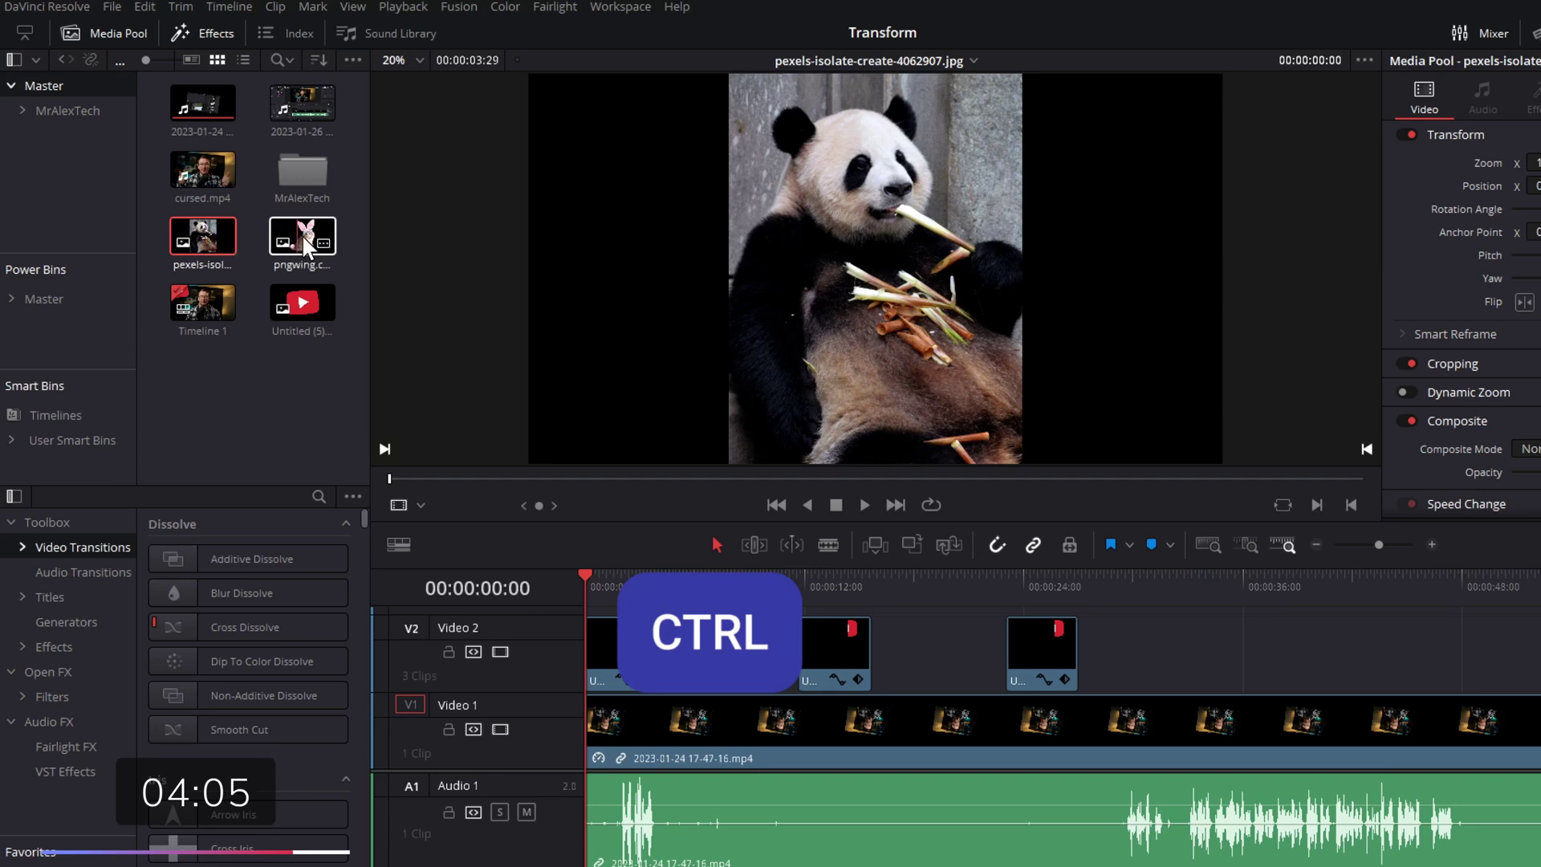
ctrl+click(304, 235)
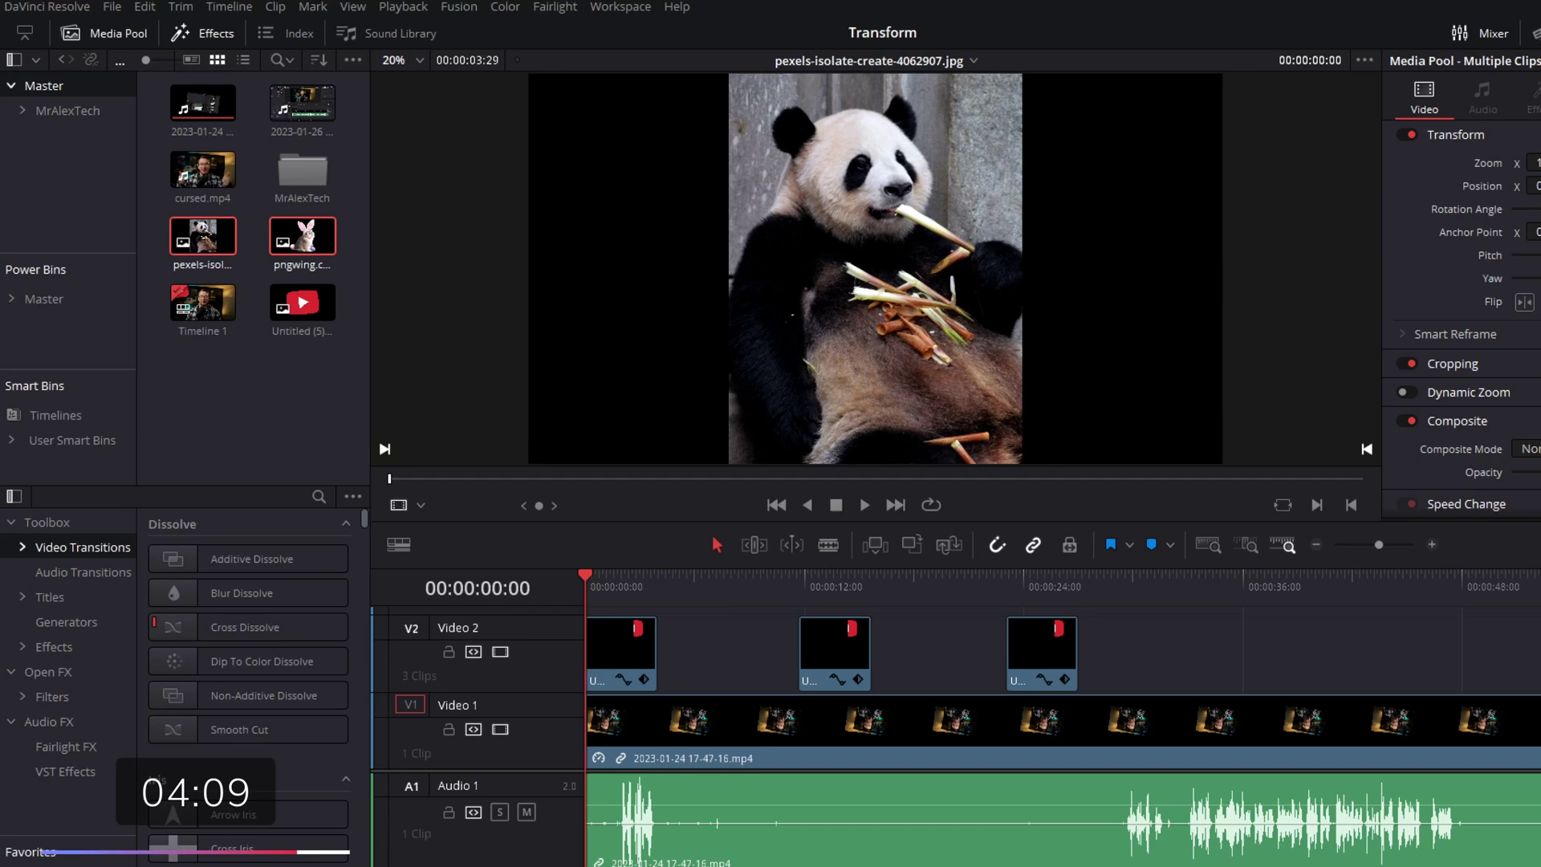
Step: Give both images Zoom 0.42, Position X -2659 and Rotation 15, and add them to Video 2
drag(1536, 162, 1196, 211)
drag(1429, 236, 1501, 234)
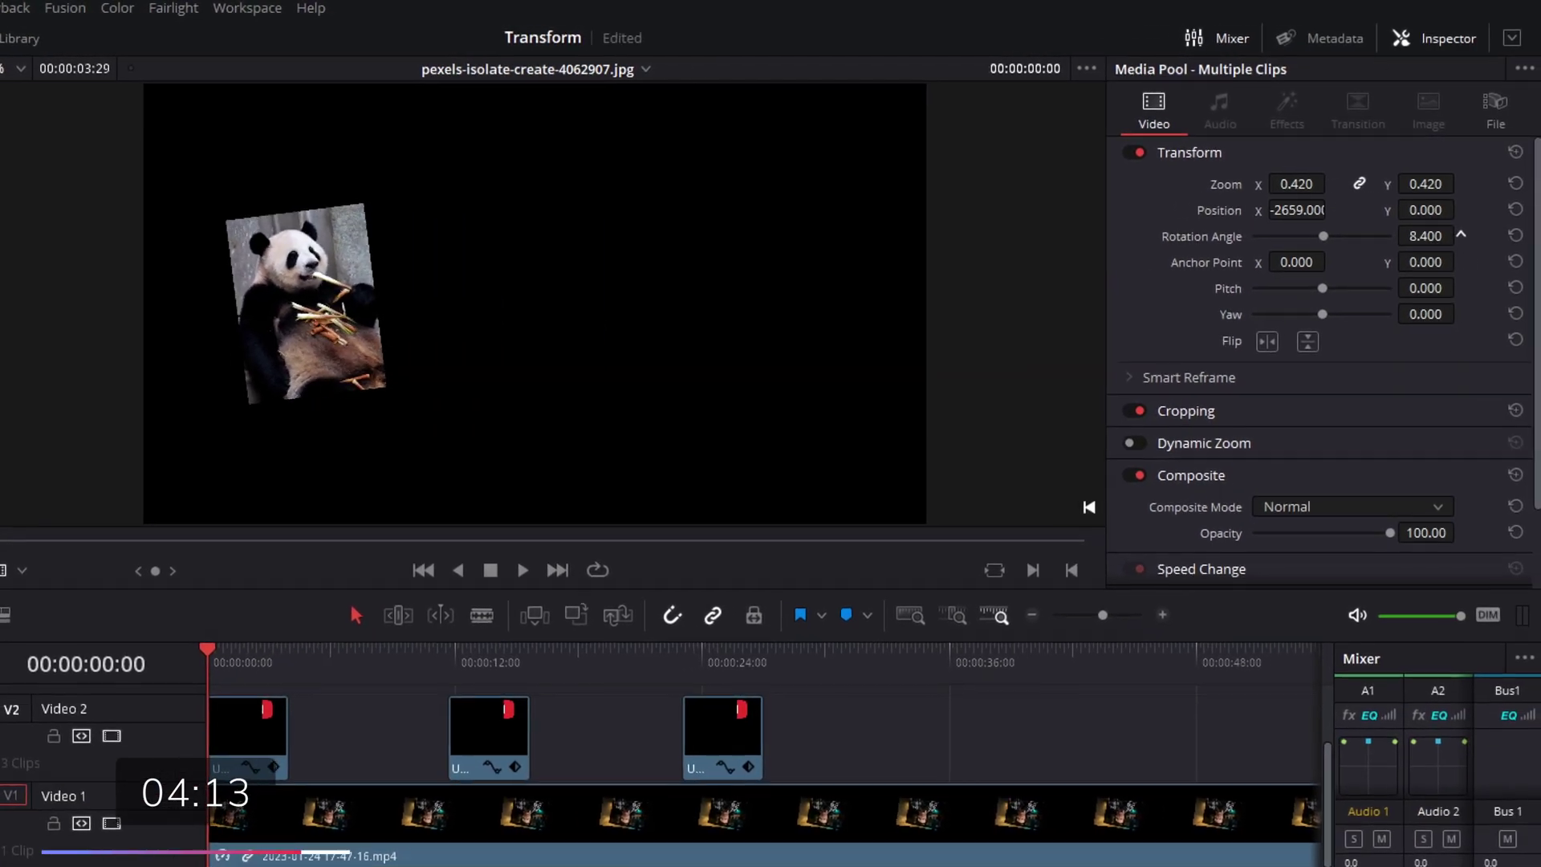
drag(265, 206, 1044, 554)
drag(1018, 500, 1069, 510)
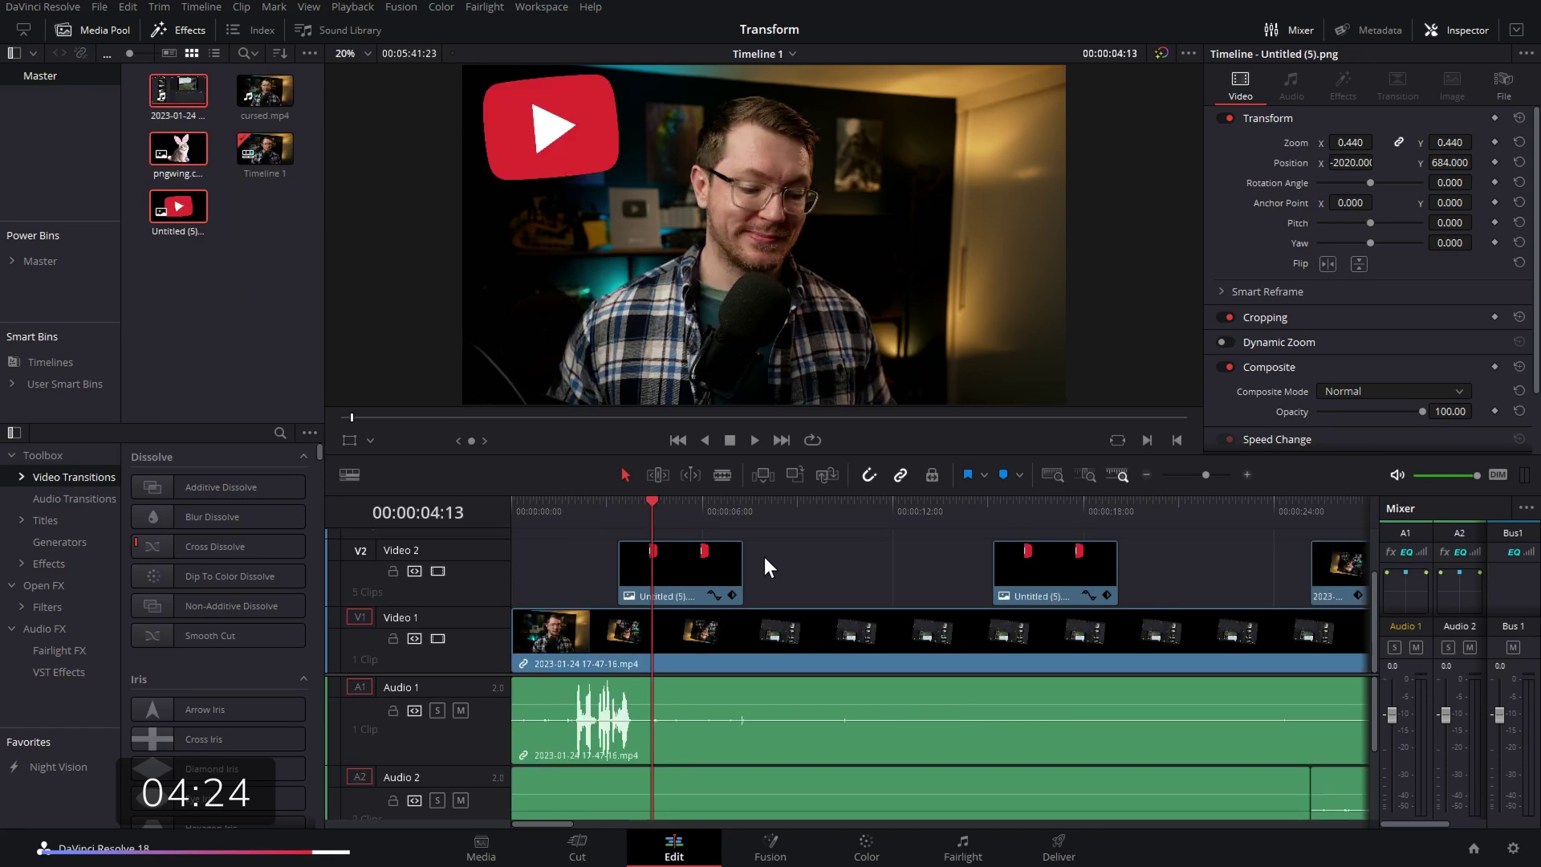
click(708, 567)
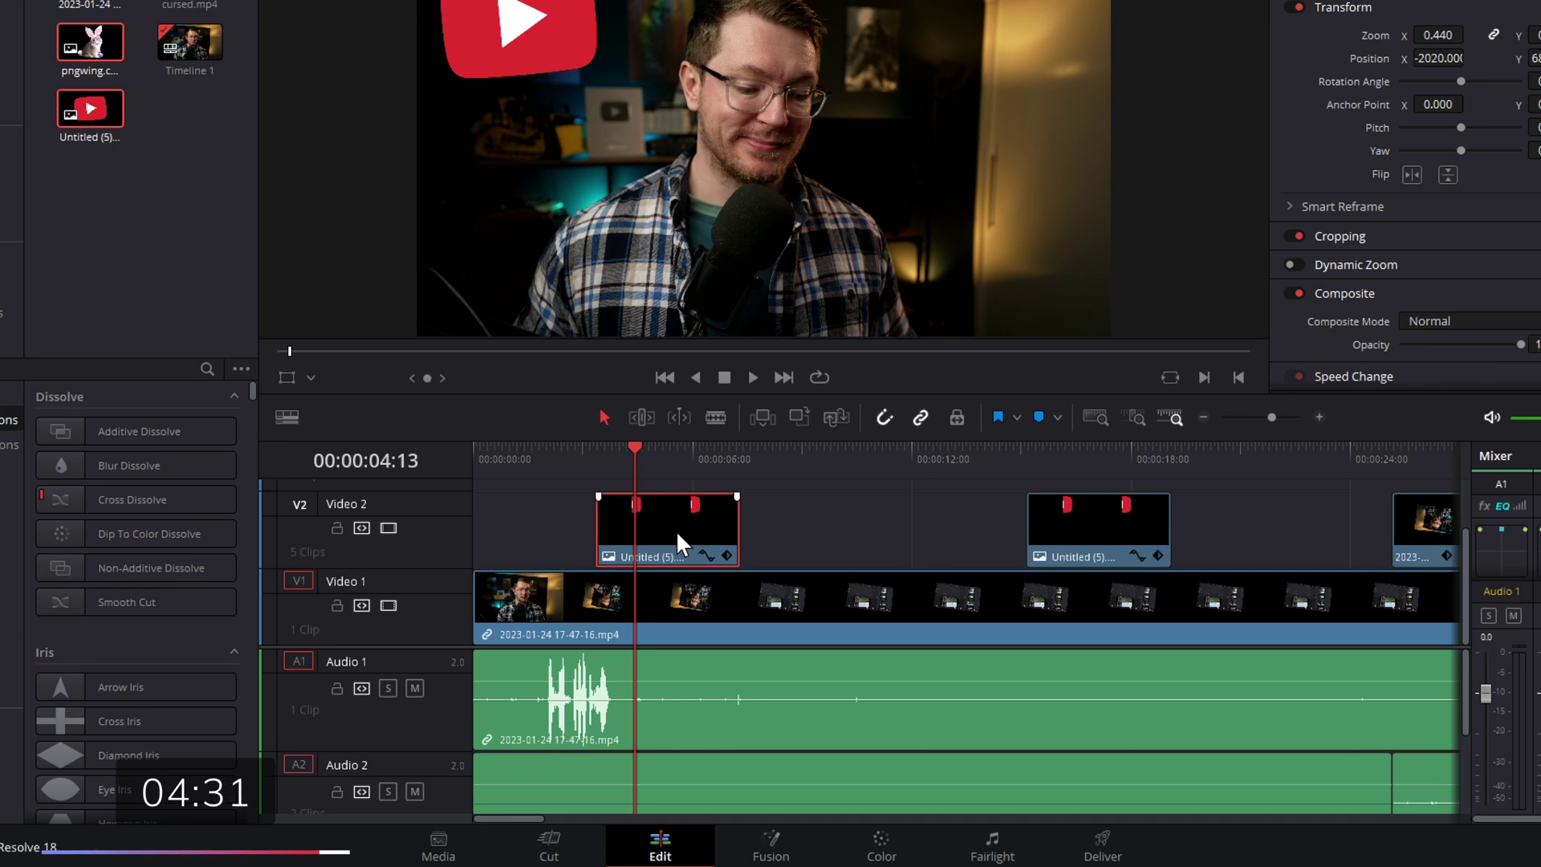
Step: Copy the first Untitled (5) logo clip and select the talking-head clip on Video 1
key(ctrl+c)
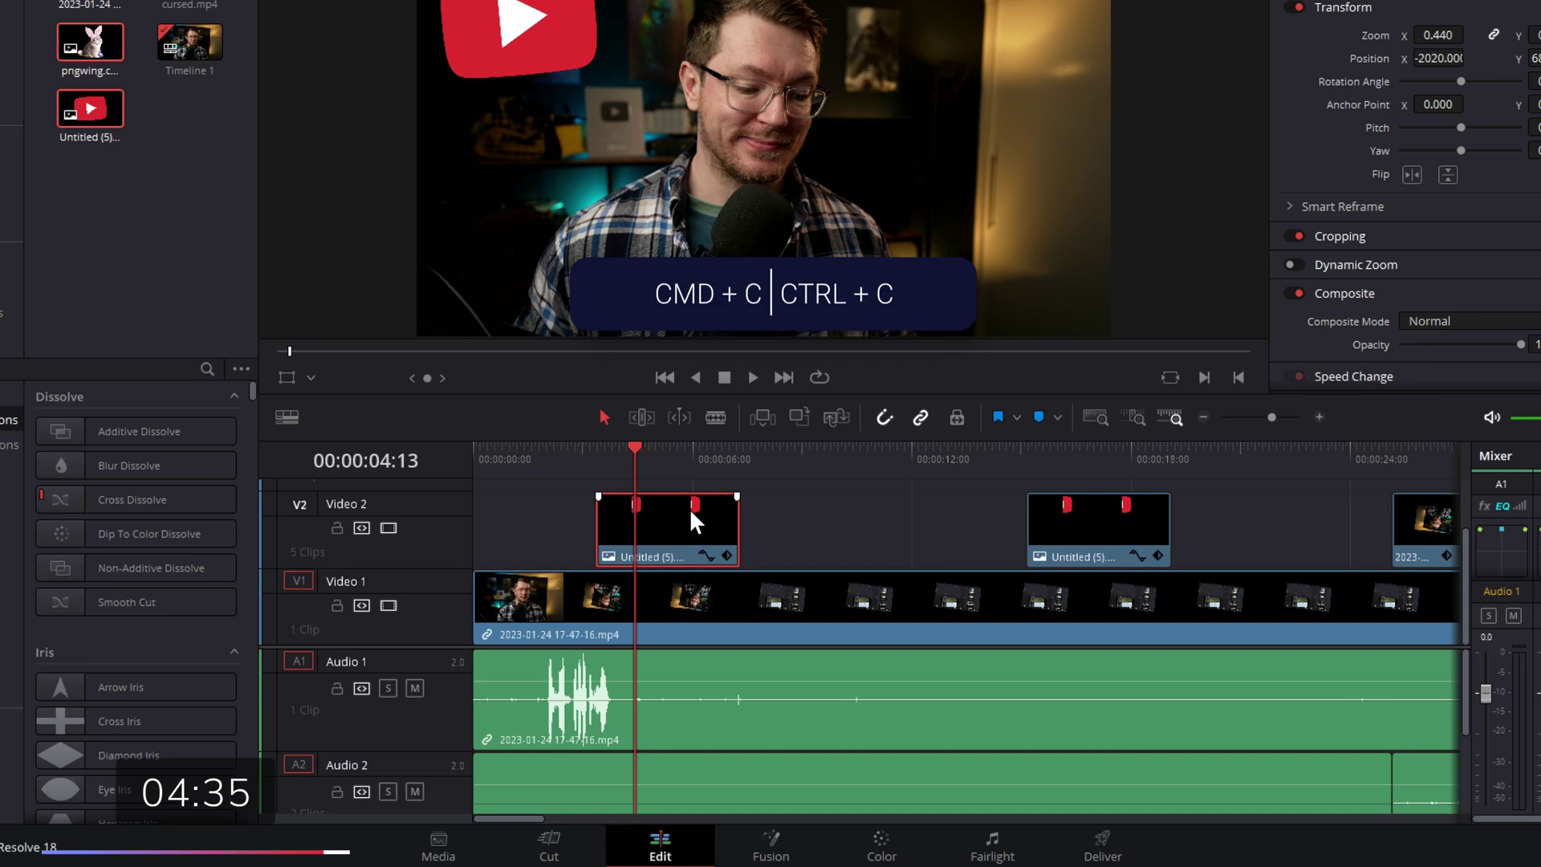
click(529, 453)
click(549, 607)
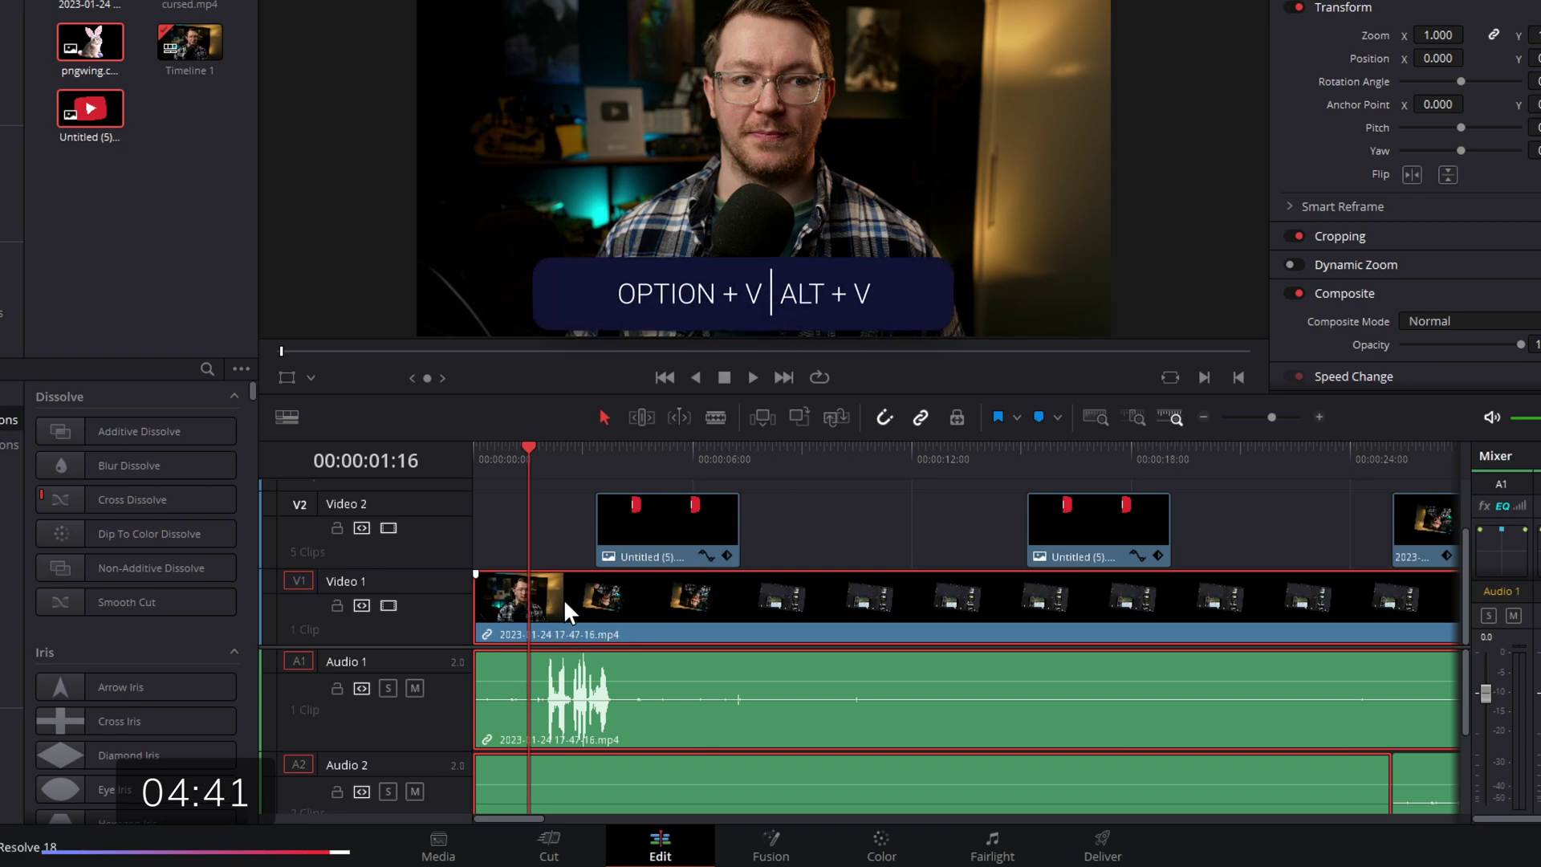
Step: Paste all video attributes onto the talking-head clip, giving Zoom 0.44 at X -2020, Y 684
key(alt+v)
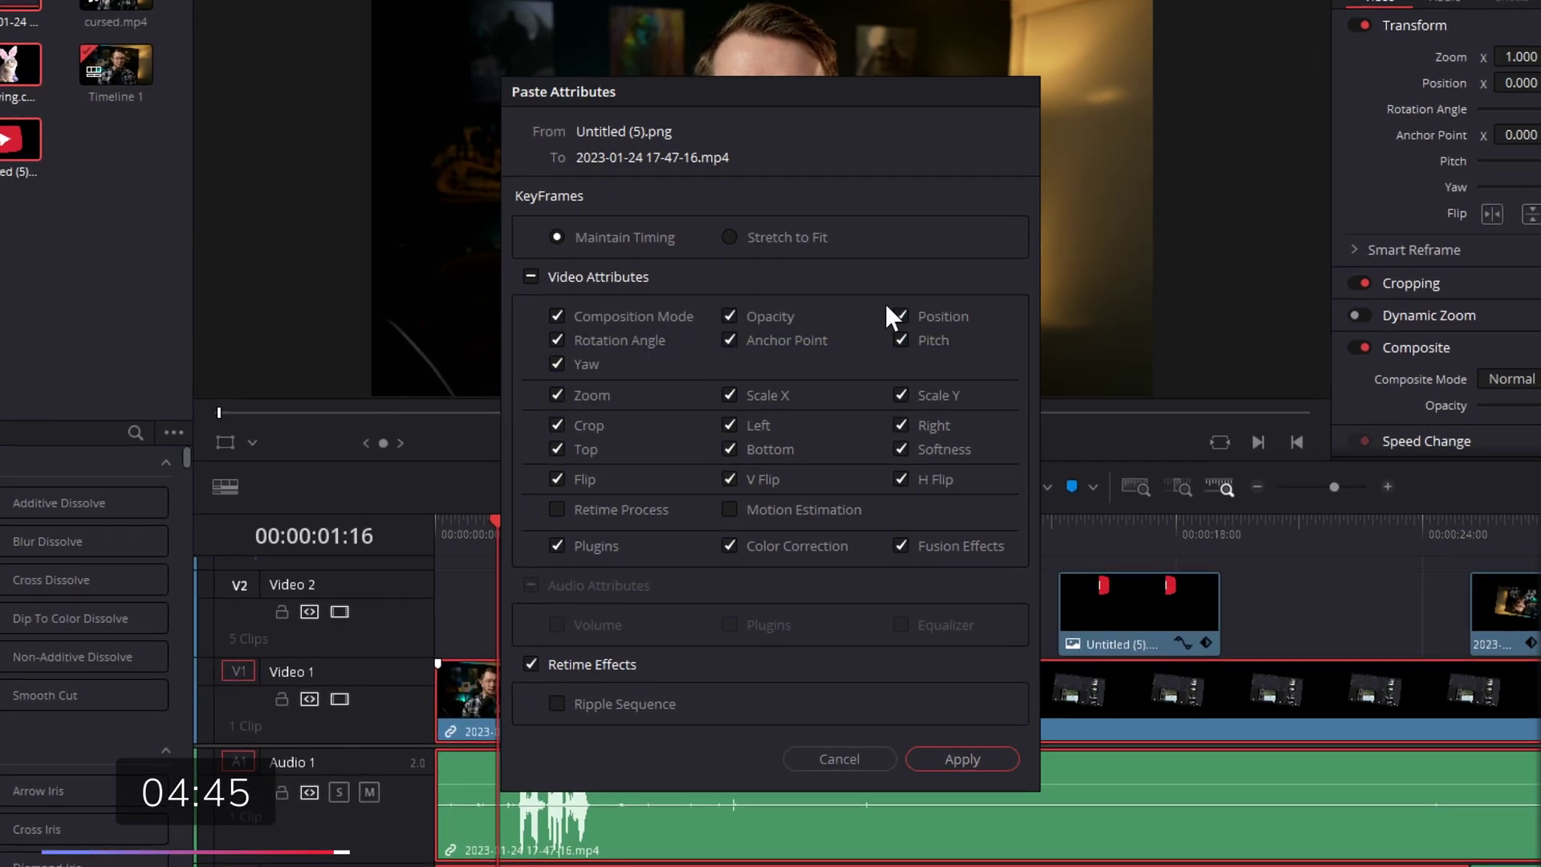
click(532, 277)
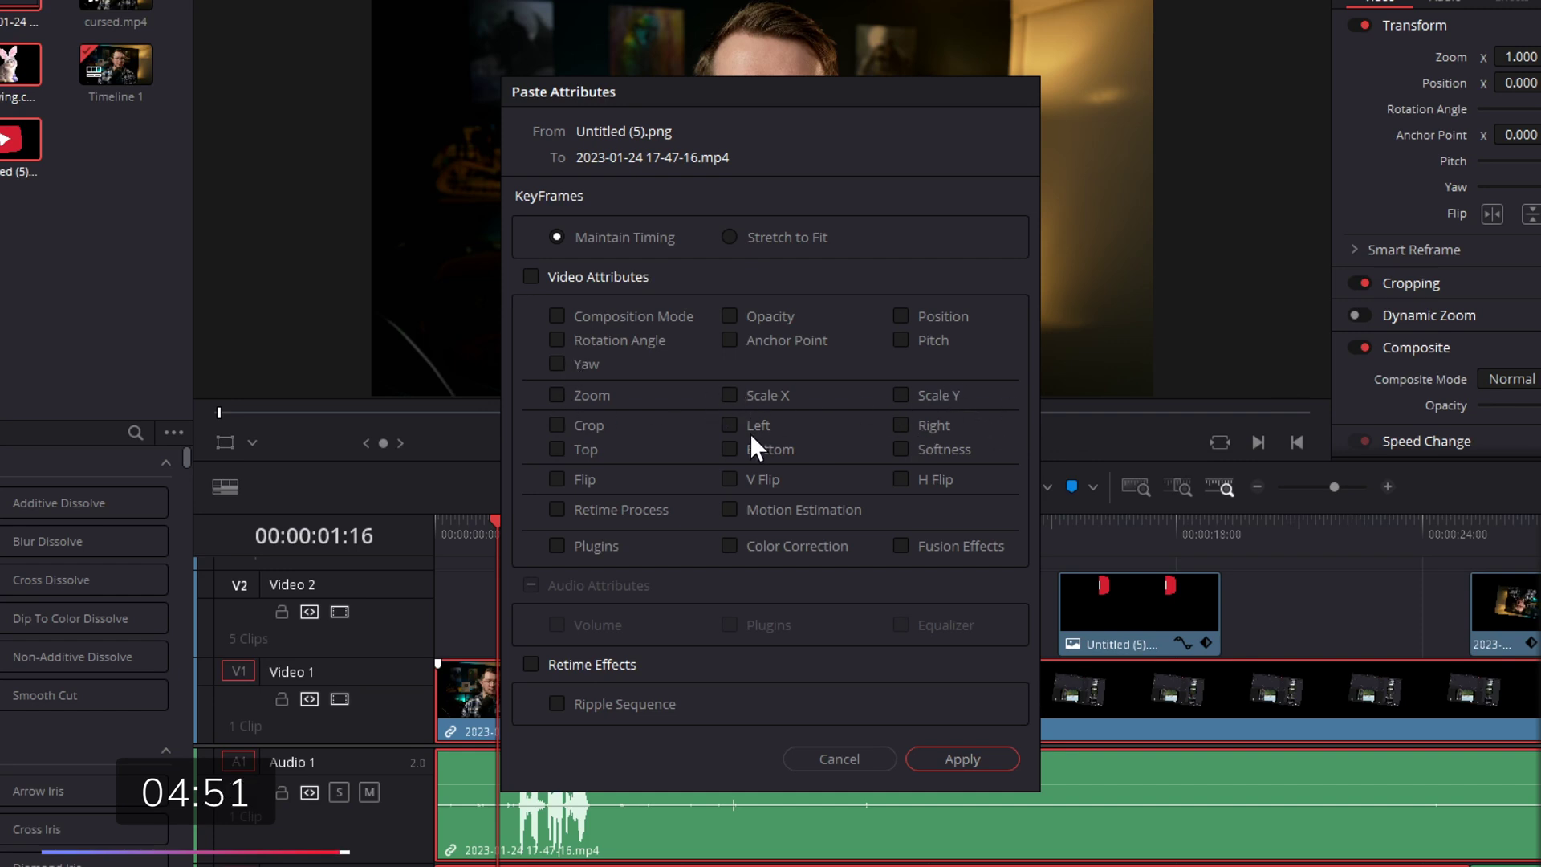
click(529, 279)
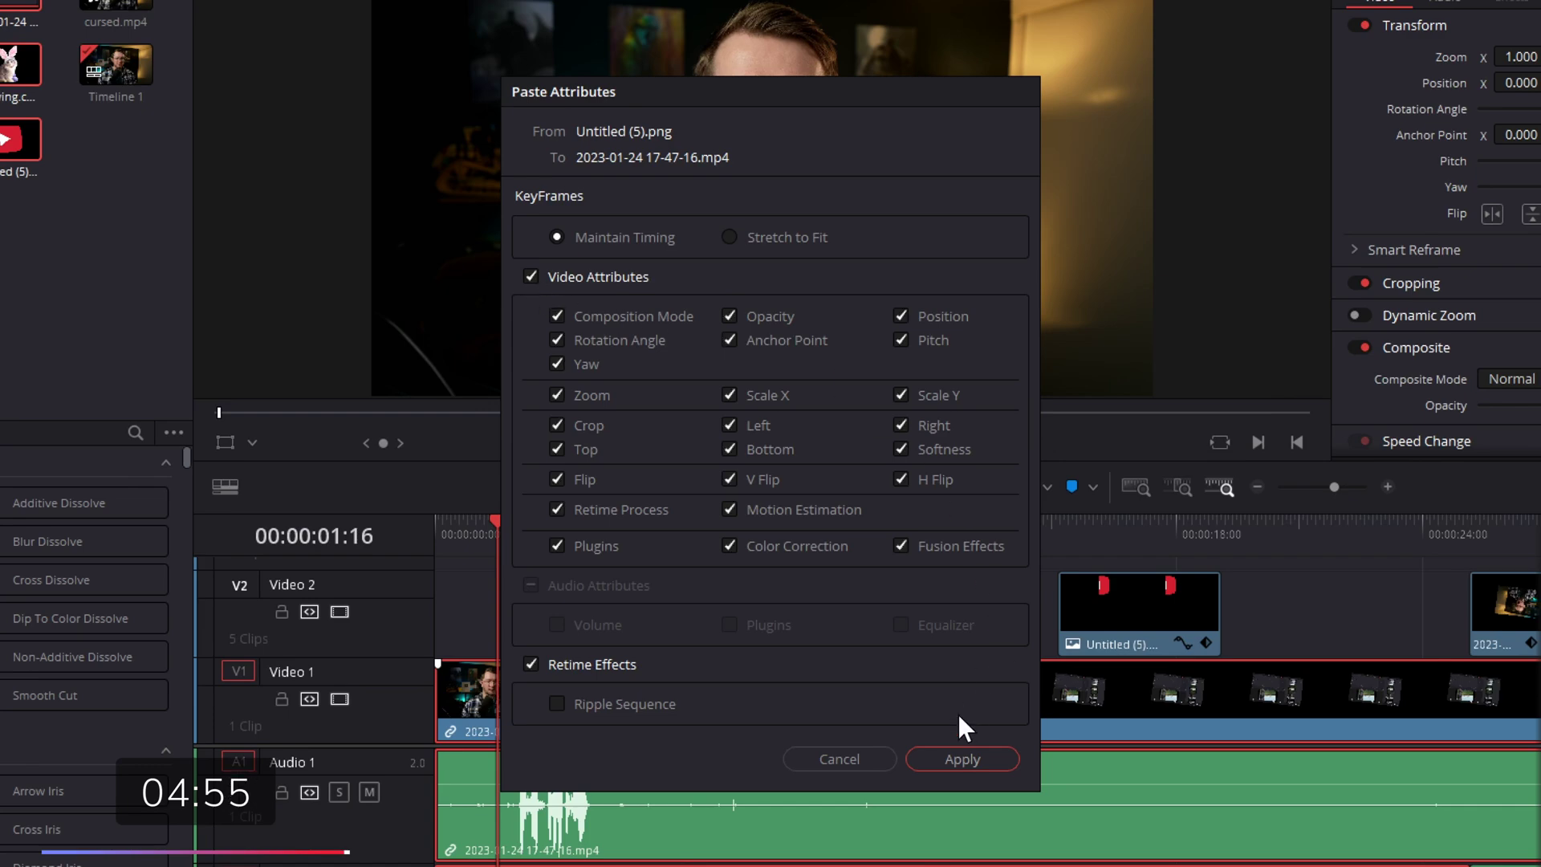
click(961, 749)
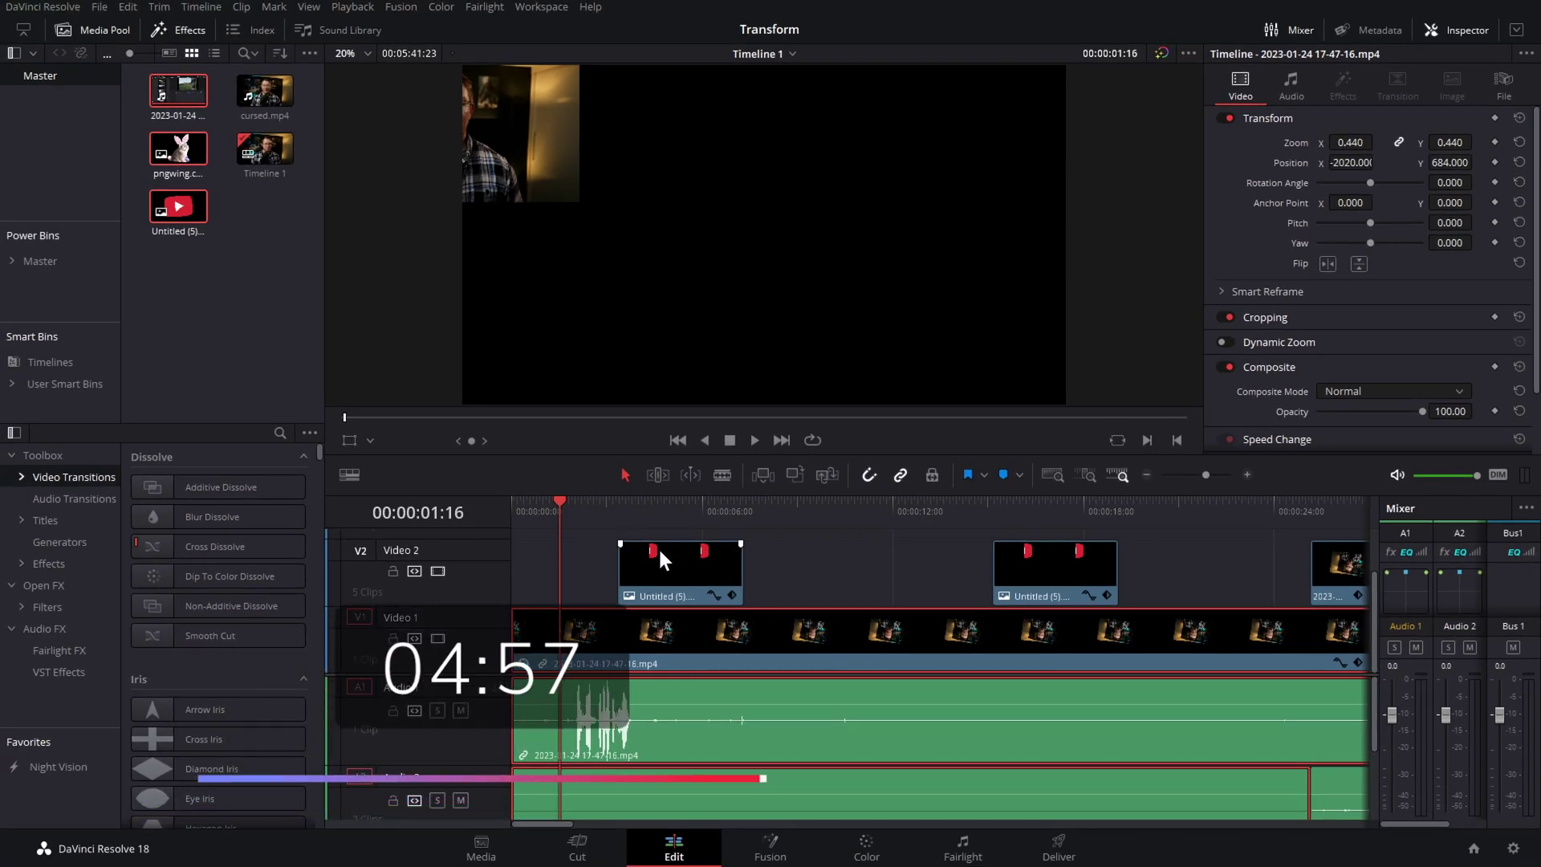
click(633, 628)
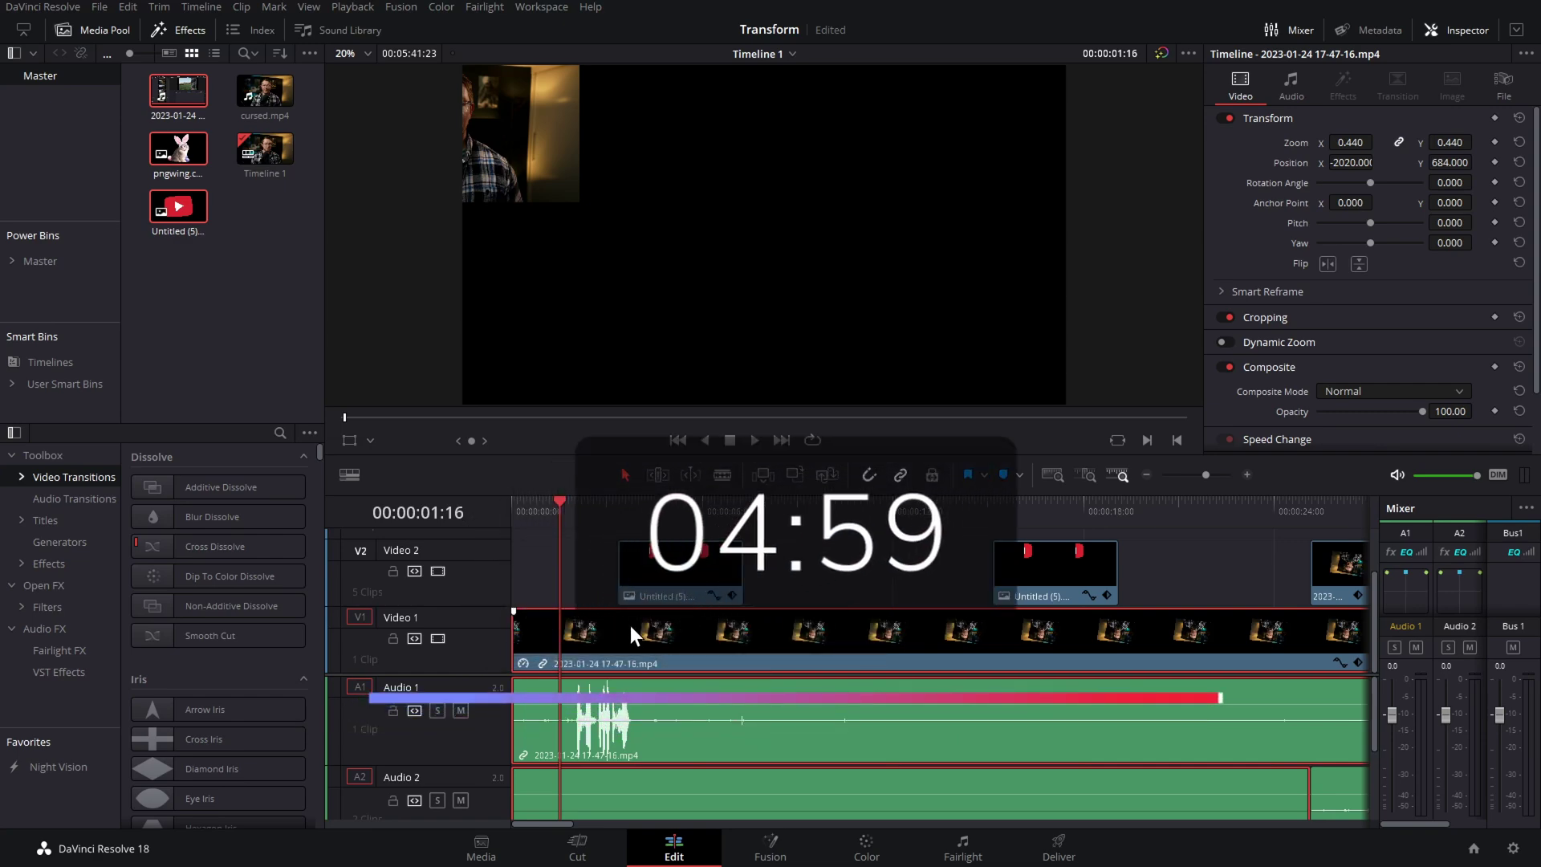